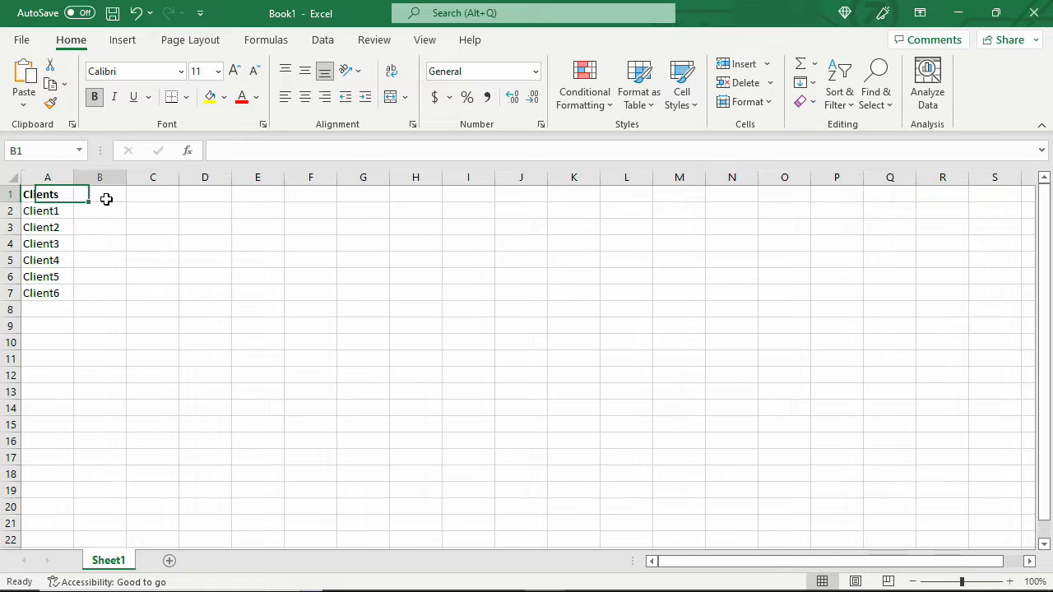
- Add a bold "State" header in B1 and fill the header cells A1:B1 with yellow
text(State)
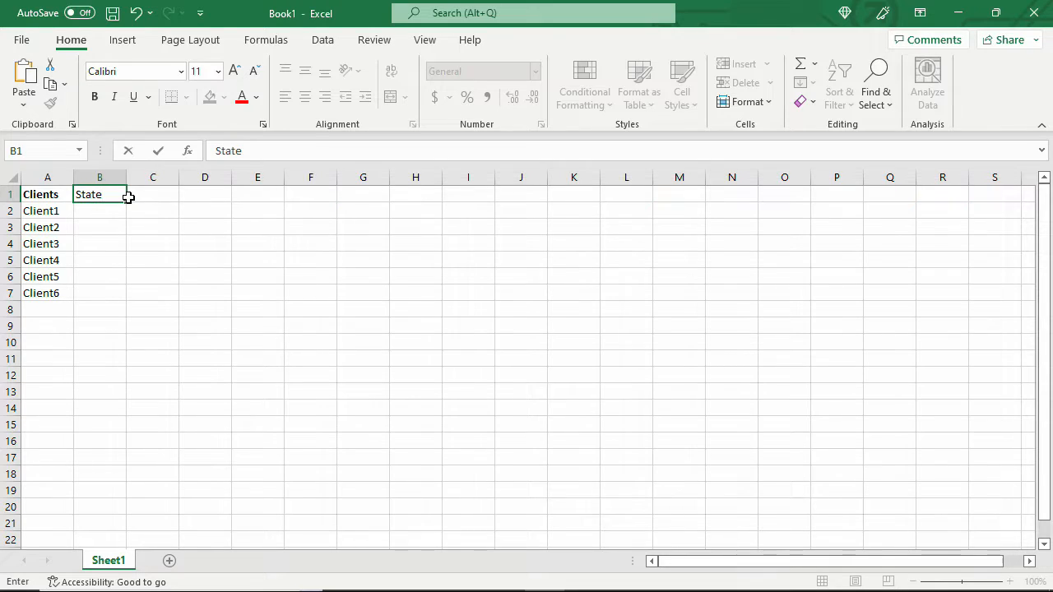
key(Return)
click(127, 196)
key(ctrl+b)
drag(45, 195, 84, 195)
click(210, 96)
click(206, 198)
- Try to apply list data validation to cell B2 with =Table1 as its source
click(112, 211)
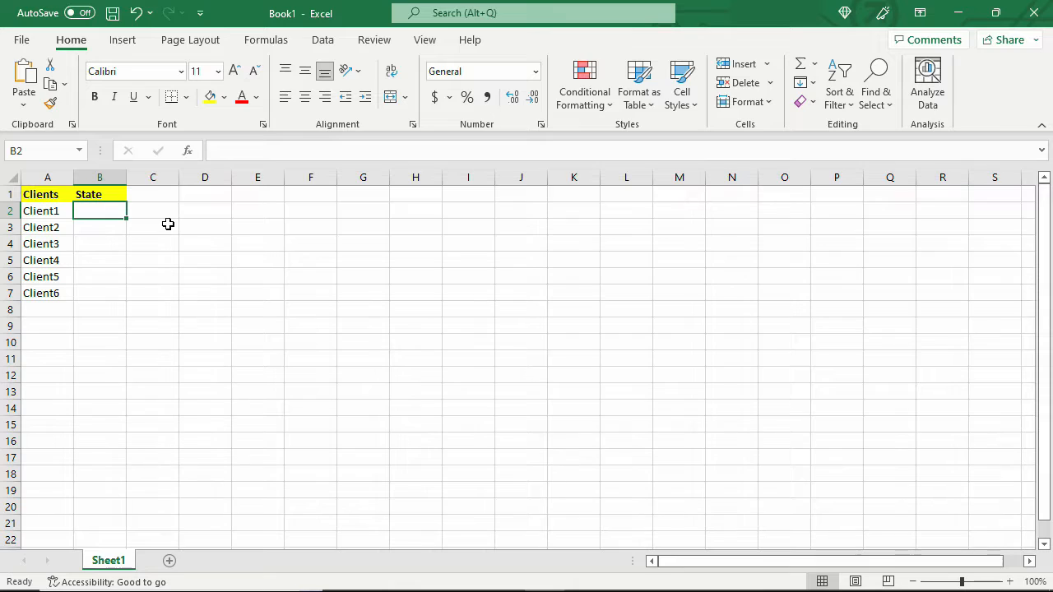
click(319, 40)
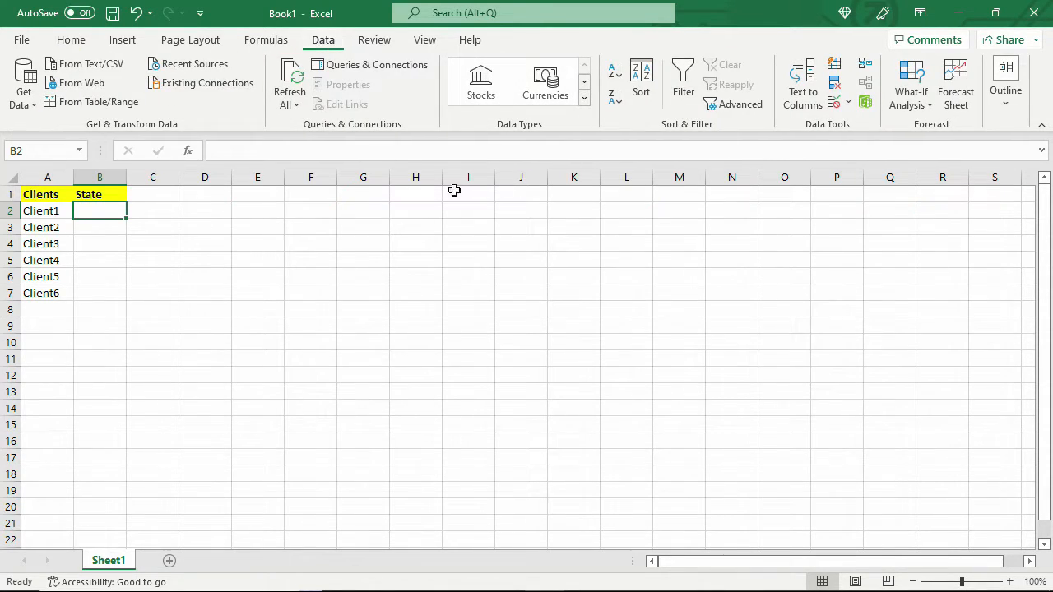
click(835, 103)
click(424, 202)
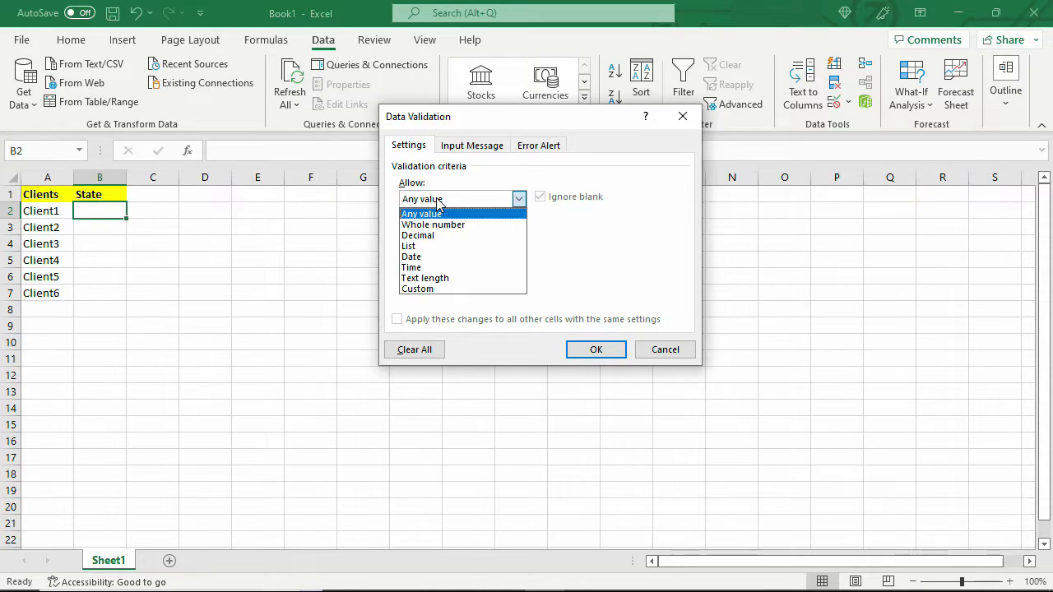
click(414, 246)
click(435, 265)
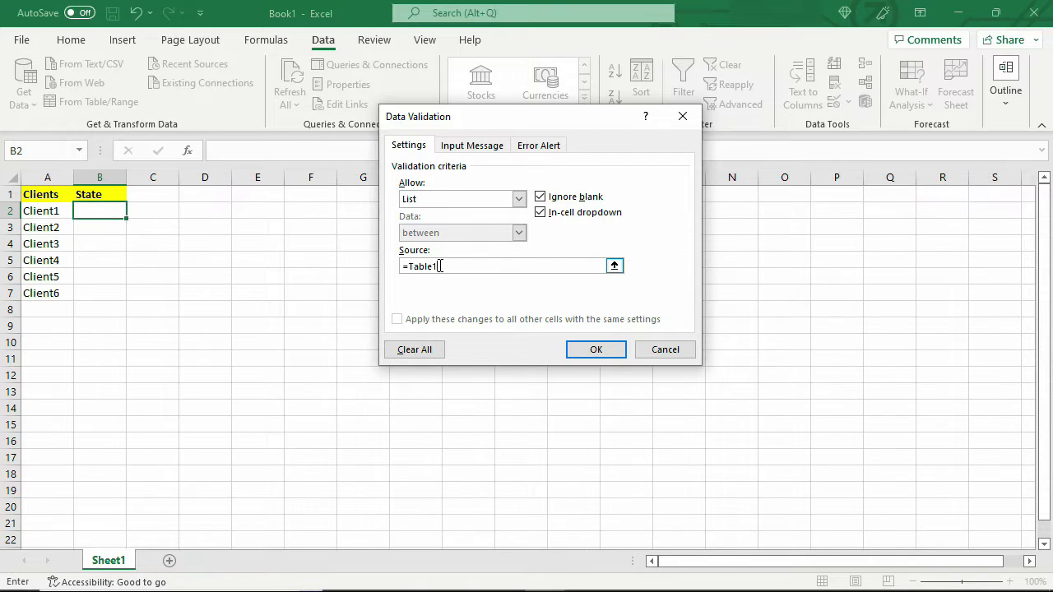
drag(444, 266, 424, 260)
click(606, 350)
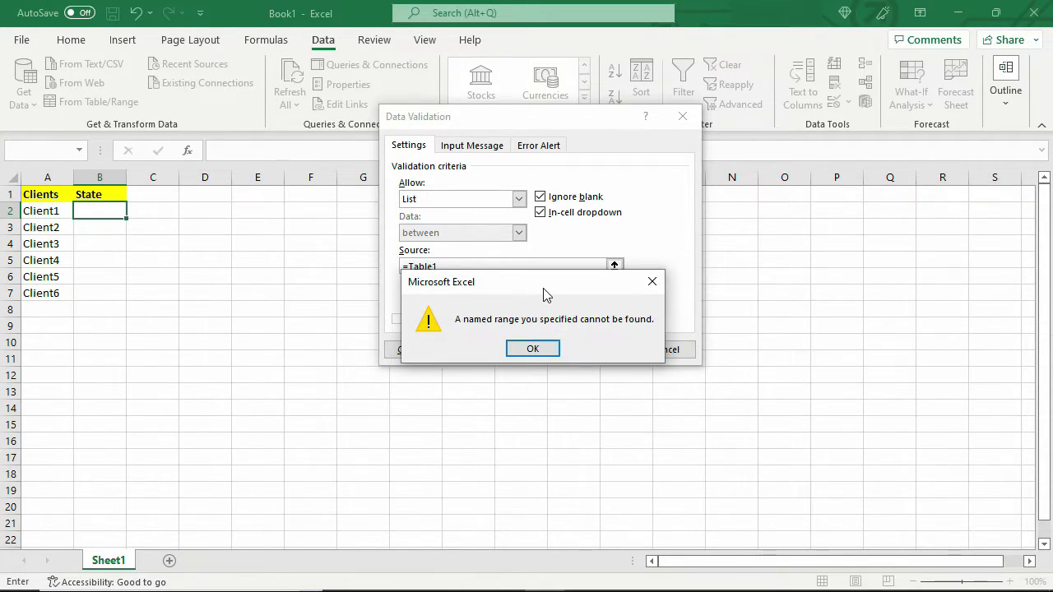
drag(543, 288, 480, 165)
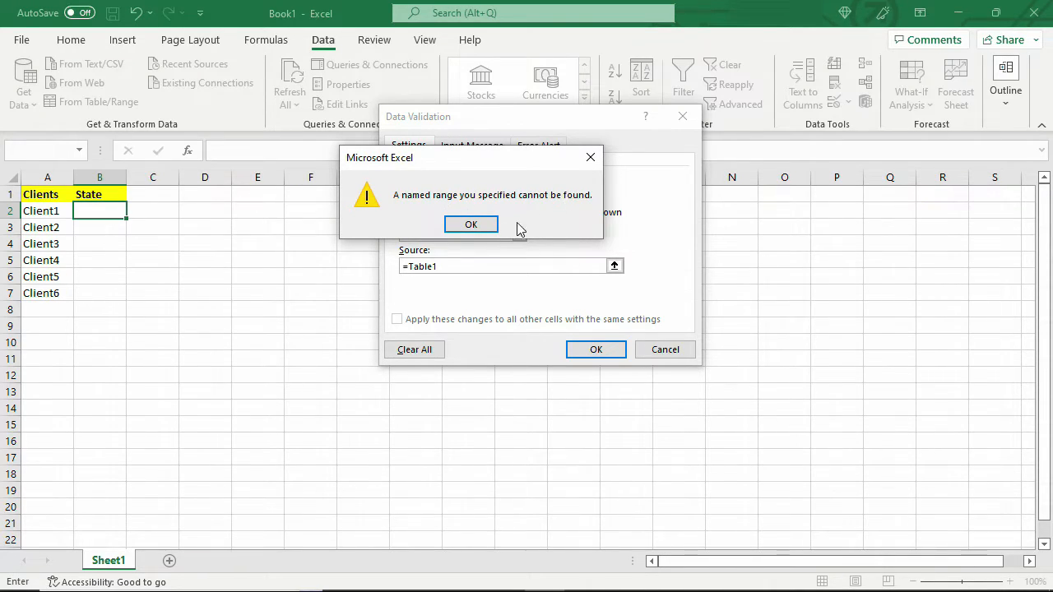
click(473, 228)
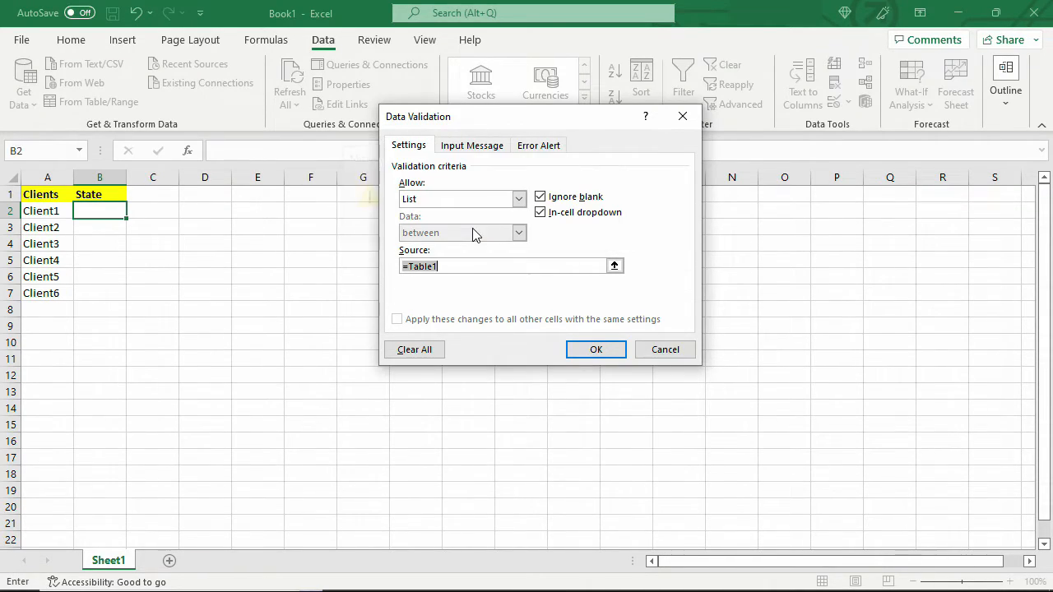
click(663, 350)
- Enter the heading "States" in cell G1
click(370, 196)
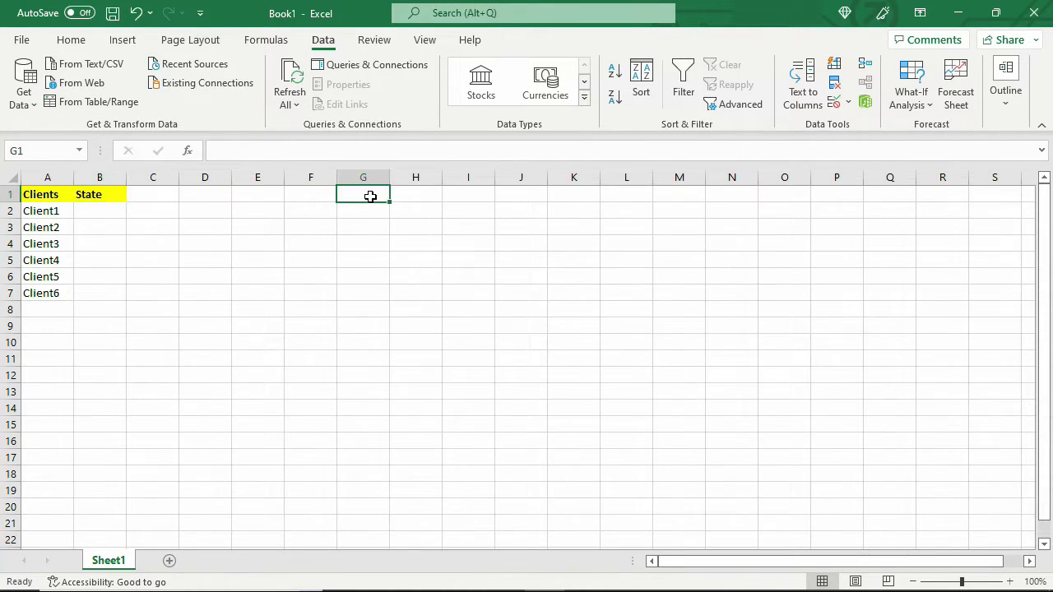
text(Sta)
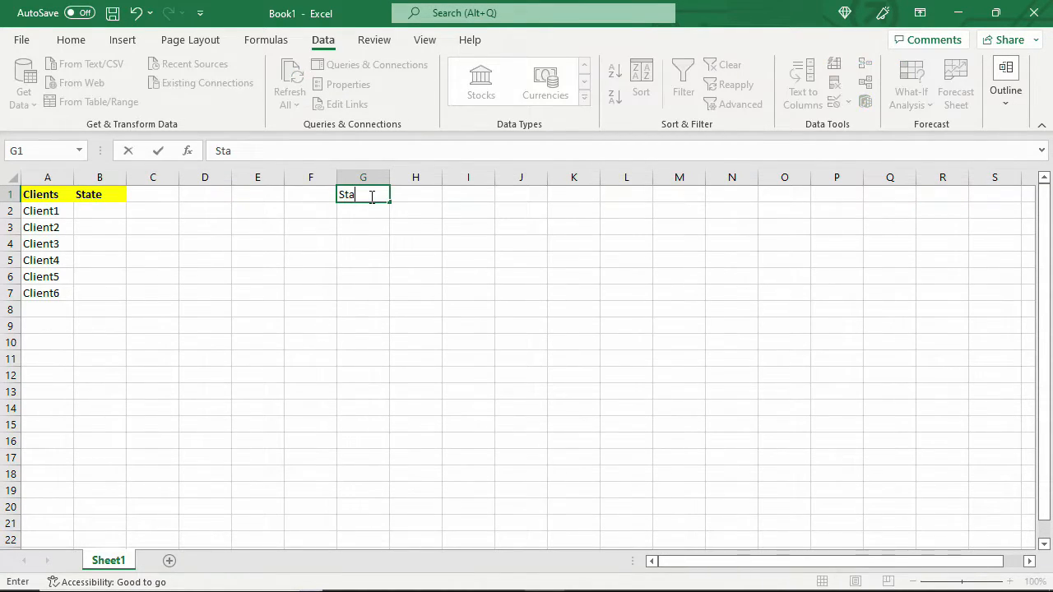
text(tes)
key(Return)
- Convert the States heading in G1 into a table that has headers
click(370, 196)
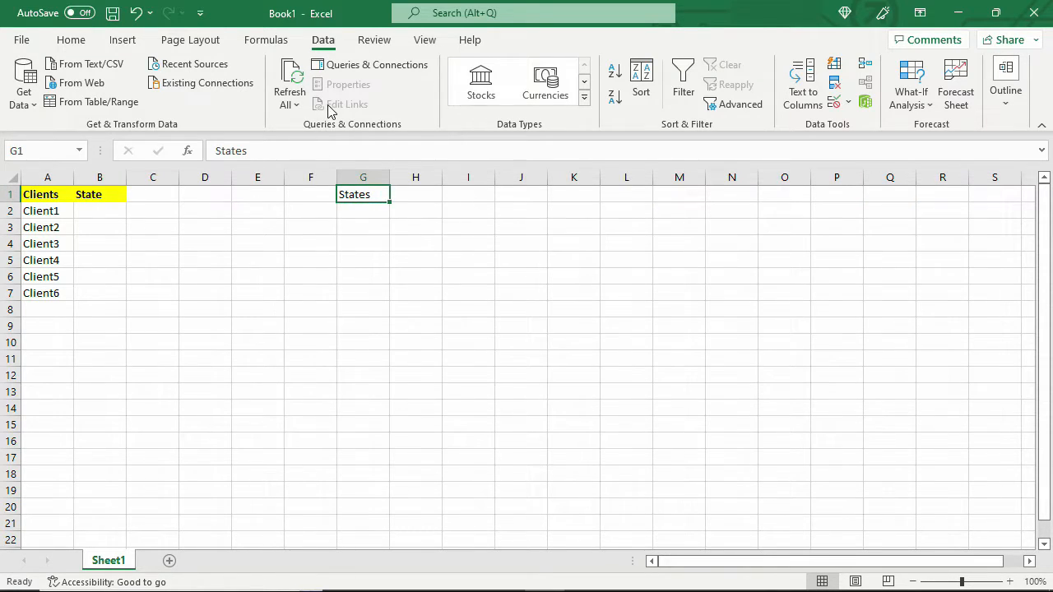
click(122, 39)
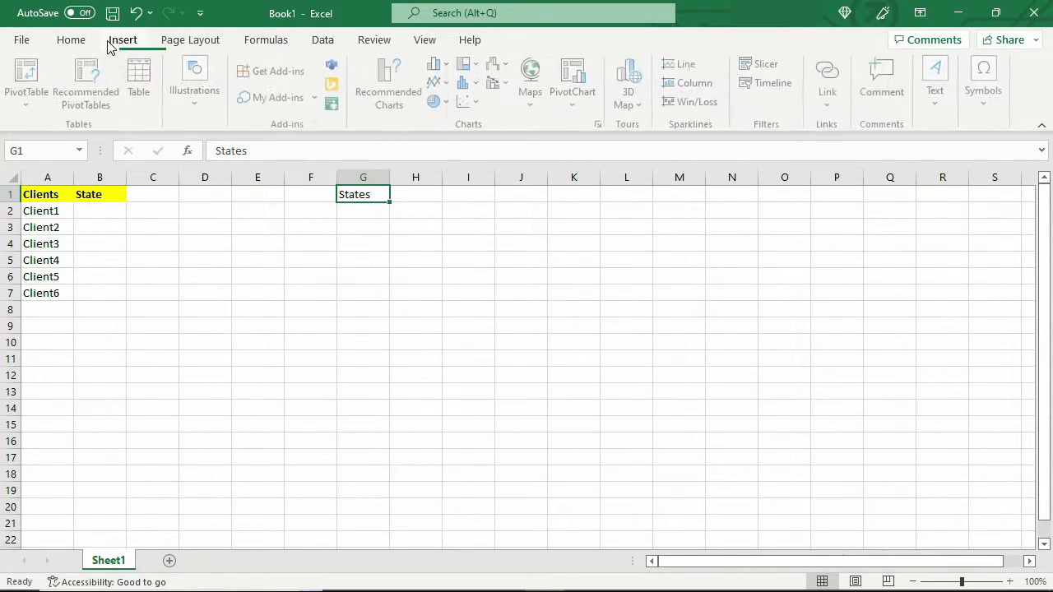
click(142, 82)
click(464, 282)
click(521, 300)
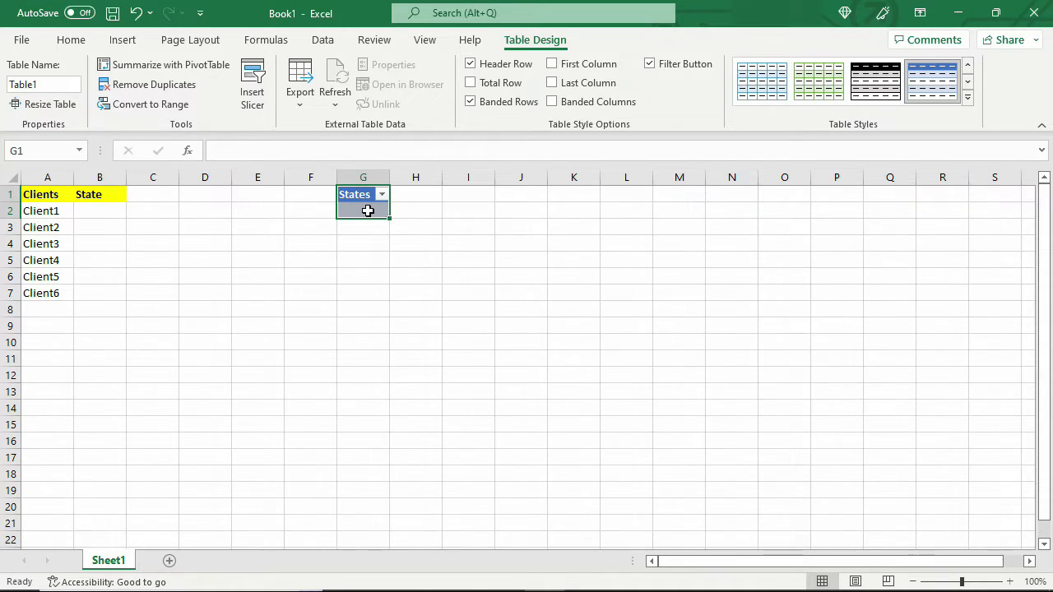
- Copy the full list of states from the US States file in Notepad and paste it into the Excel table starting at G2
key(alt+Tab)
double_click(397, 273)
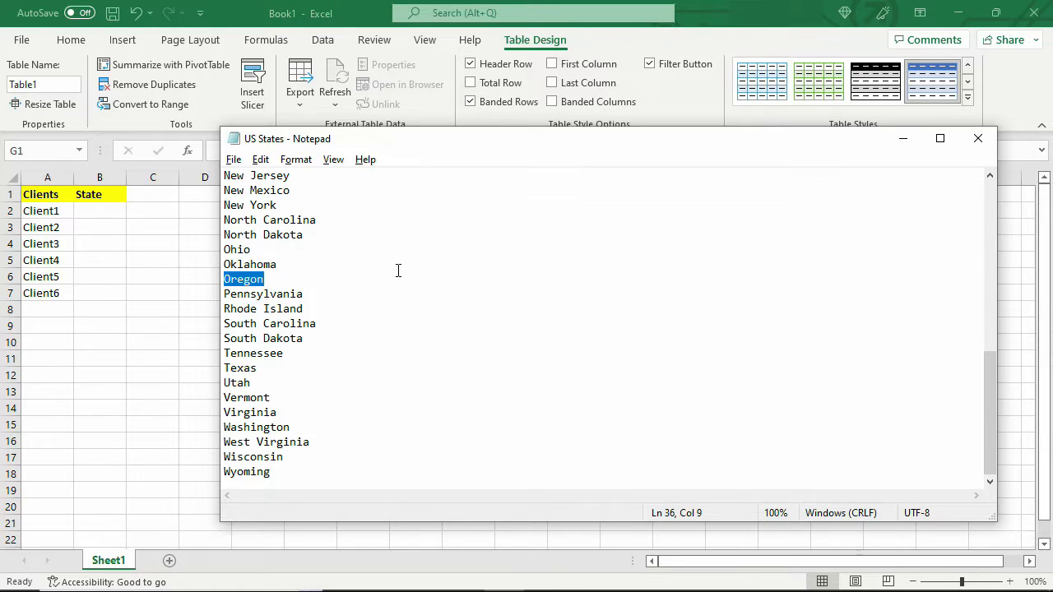
key(ctrl+a)
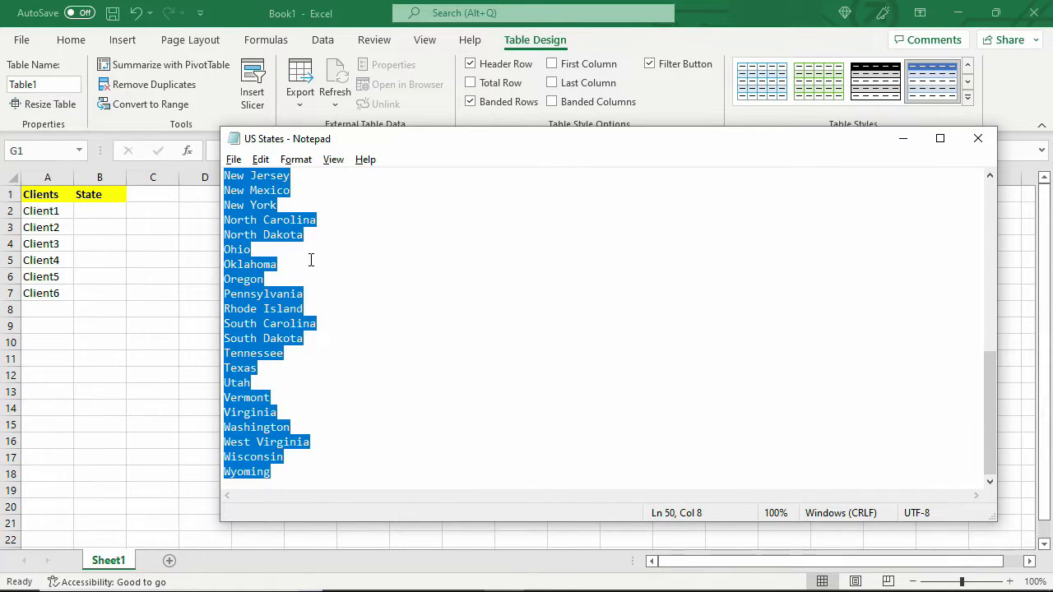
right_click(275, 232)
click(315, 285)
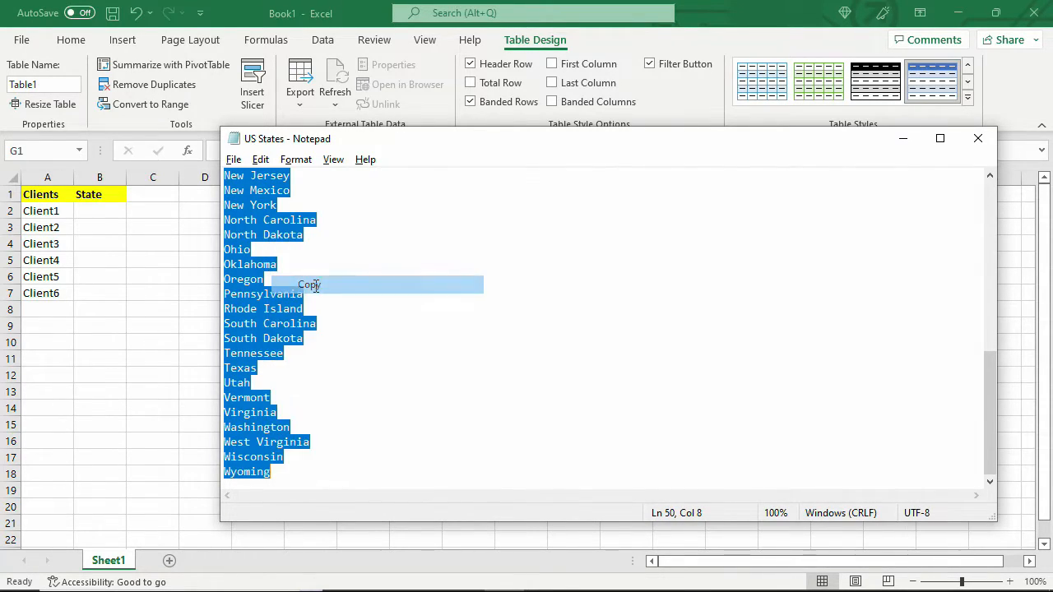
click(361, 25)
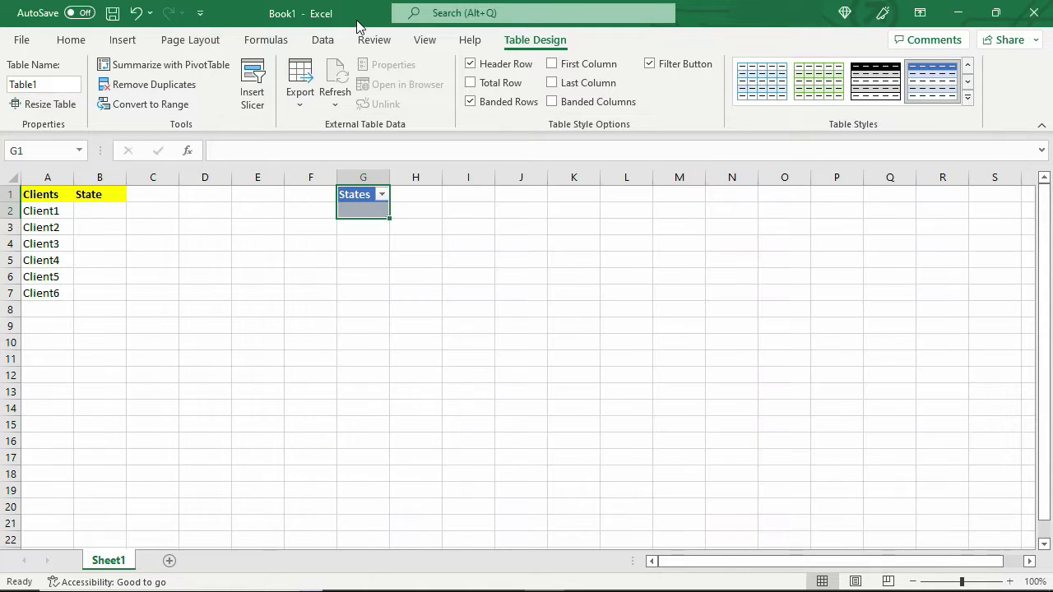
click(372, 211)
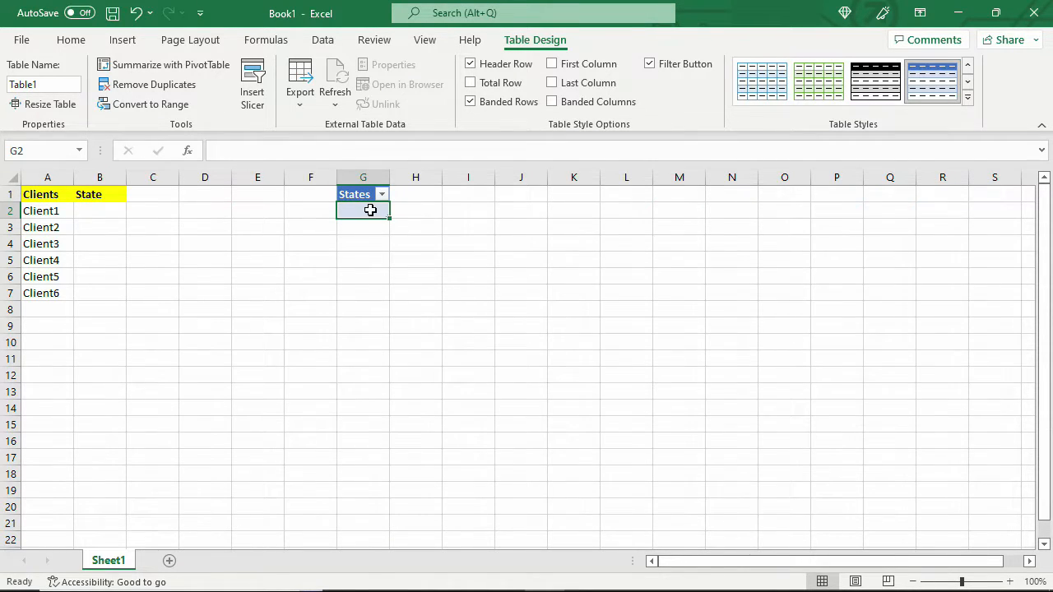
key(ctrl+v)
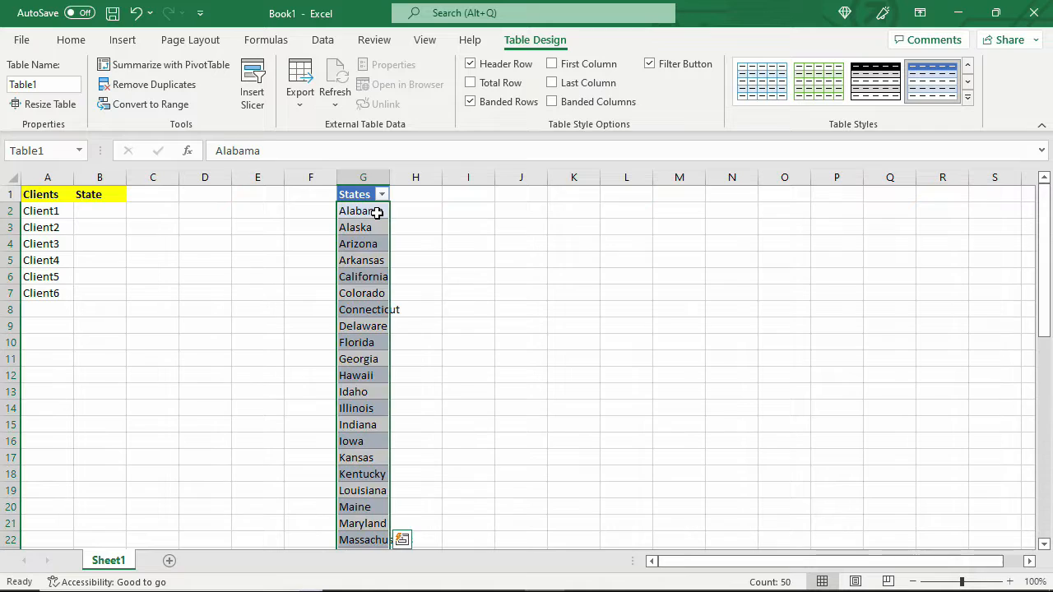
- Name the range of pasted states in the table StateRange
key(alt+a)
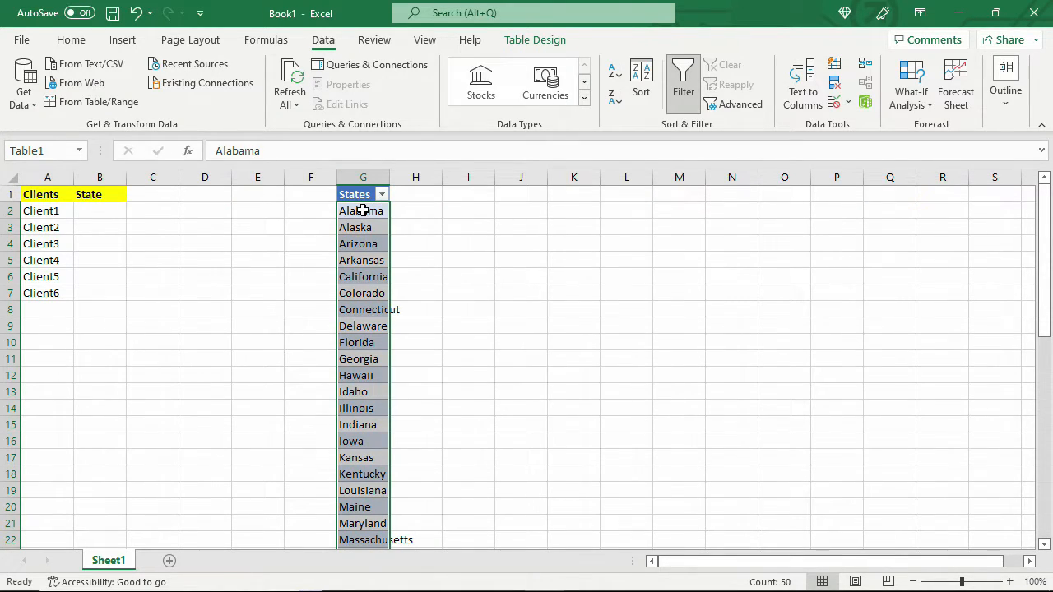
click(55, 152)
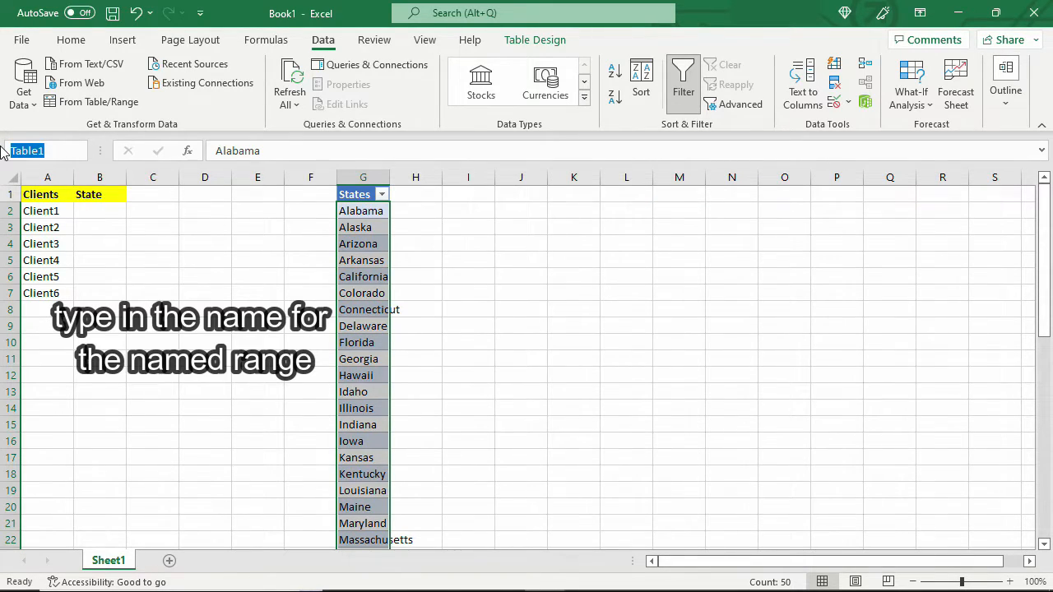
text(StateRange)
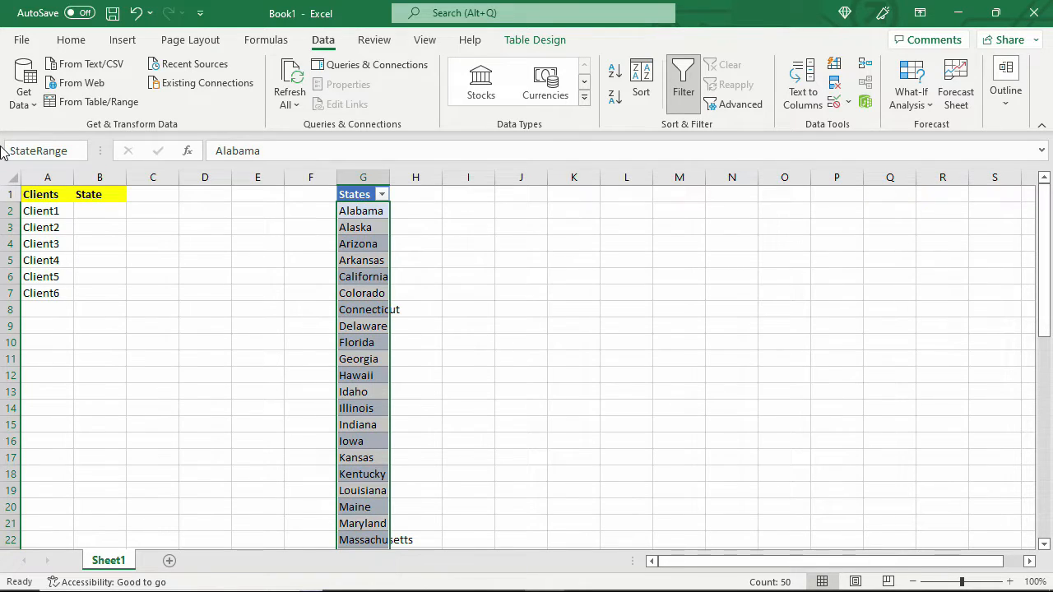
key(Return)
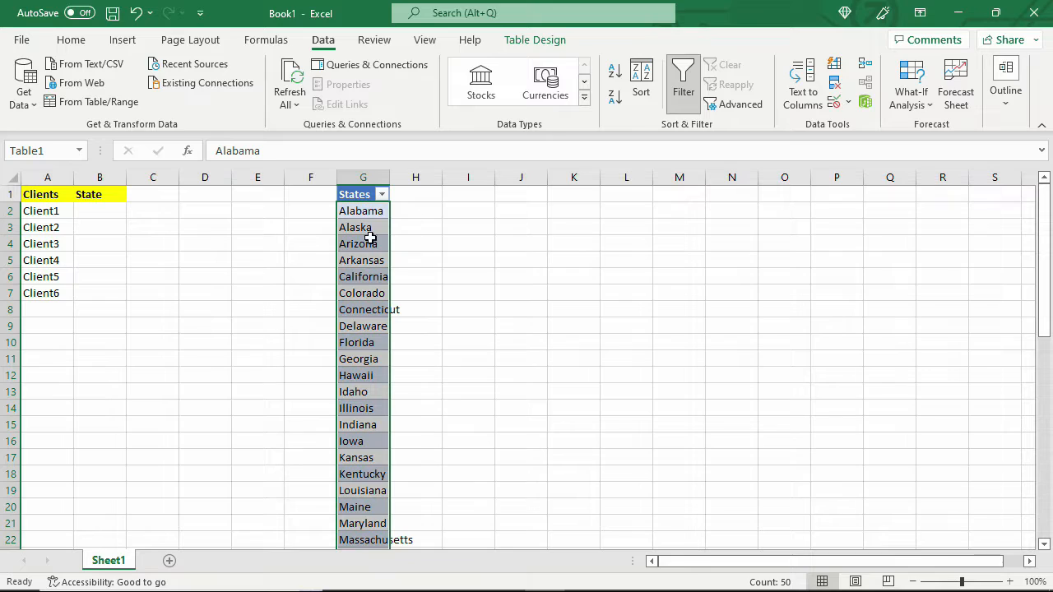
- Check in the Name Manager what the StateRange and Table1 names refer to
click(360, 213)
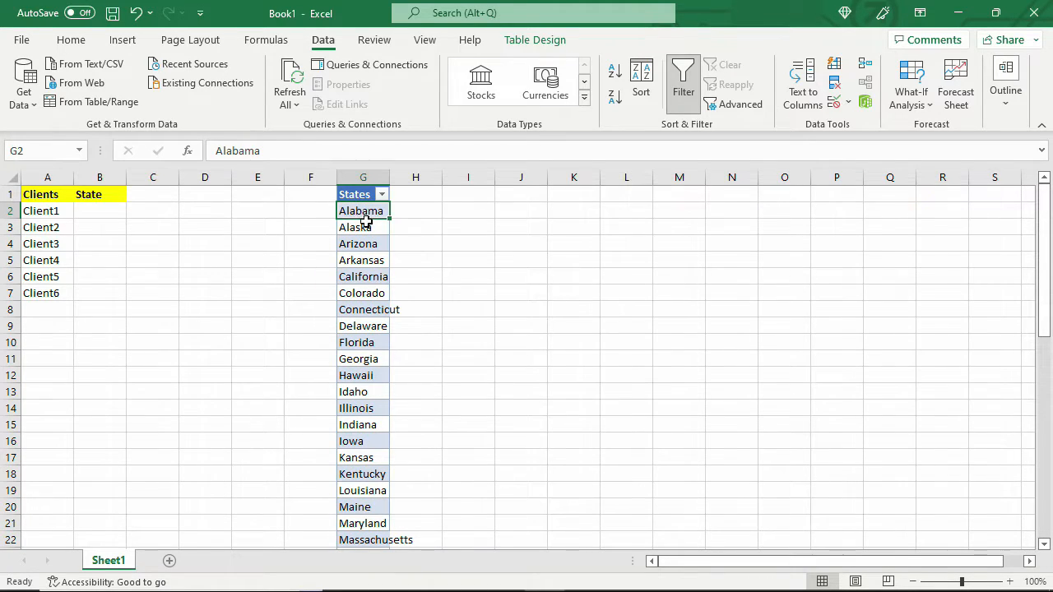
click(267, 41)
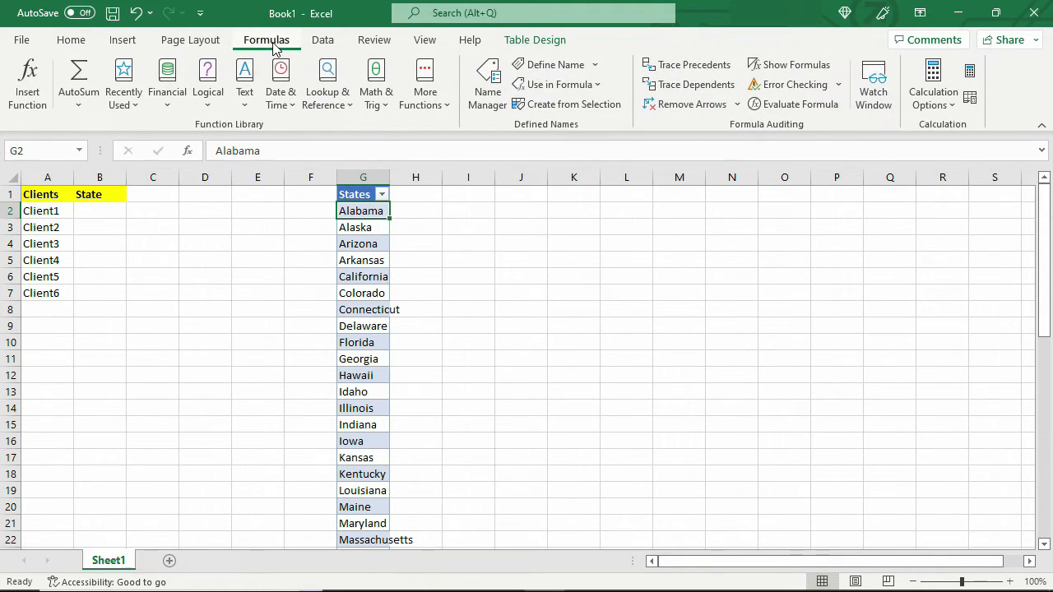
click(494, 77)
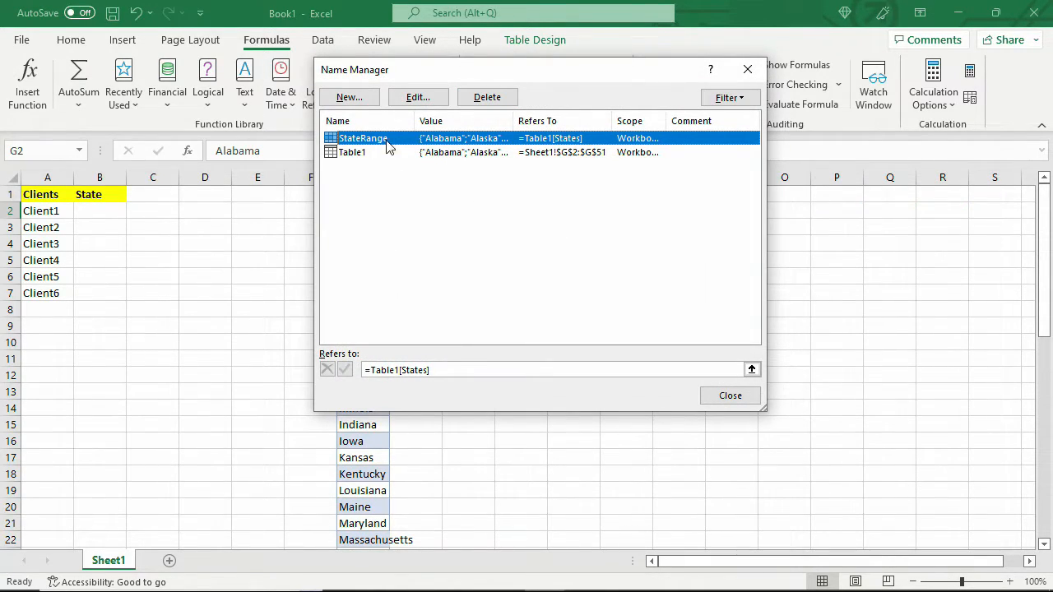
drag(514, 121, 532, 121)
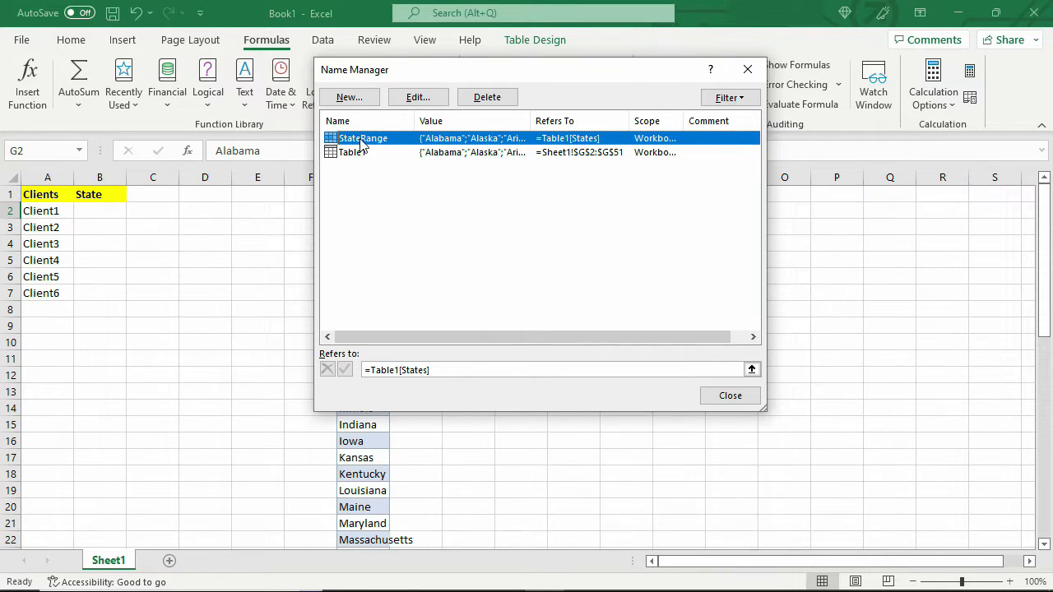
click(728, 396)
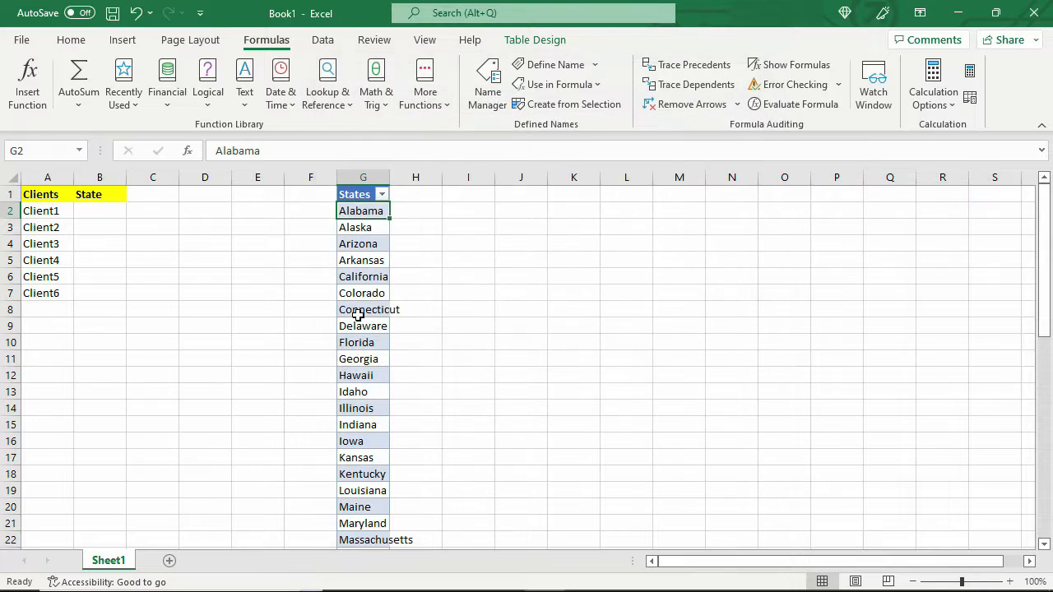
- Apply list data validation to cell B2 with =StateRange as its source
click(120, 214)
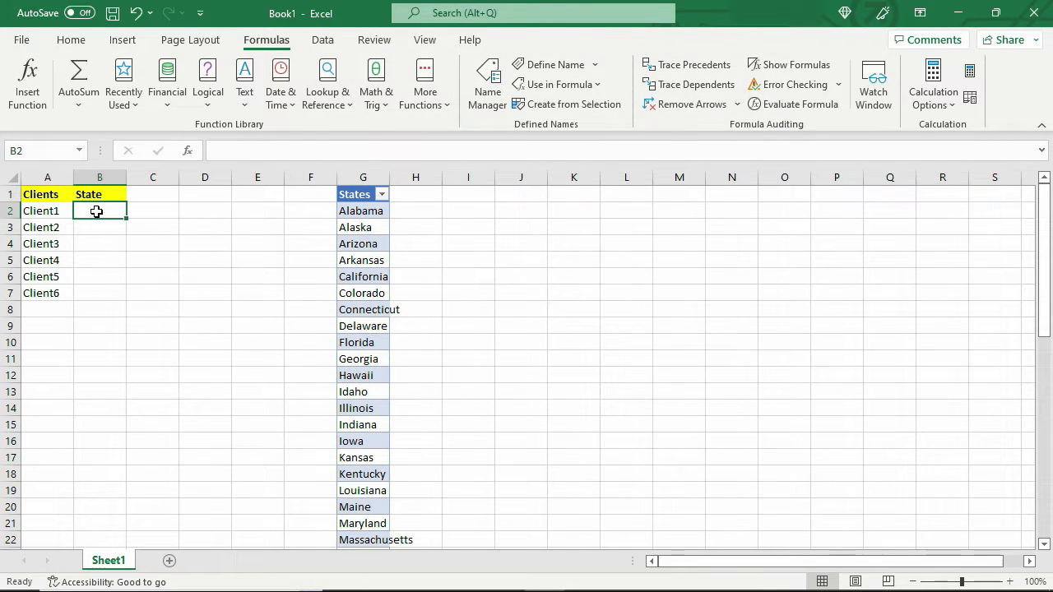
click(323, 41)
click(835, 102)
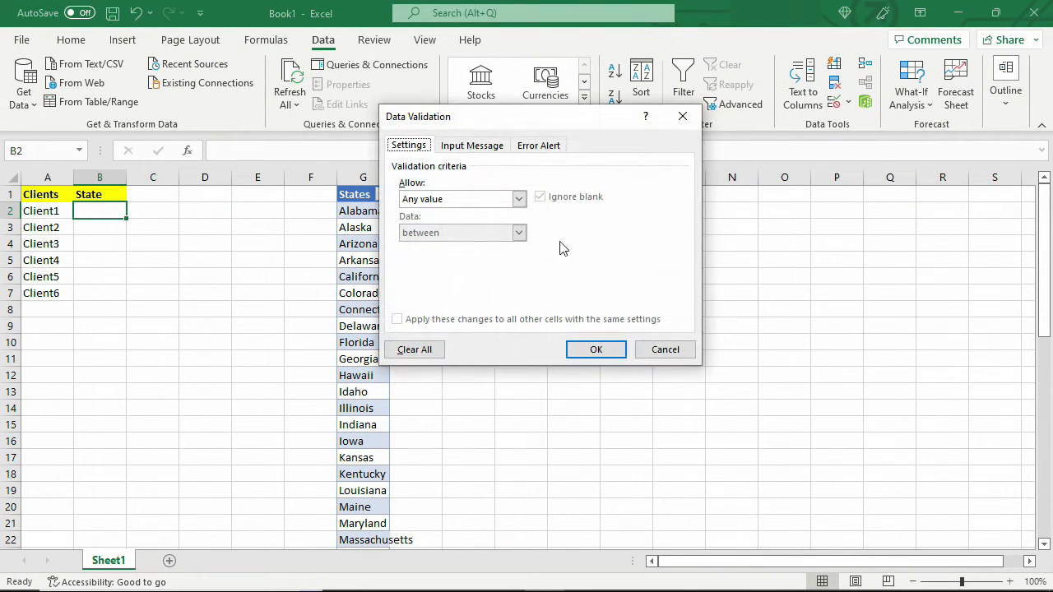
click(483, 199)
click(412, 246)
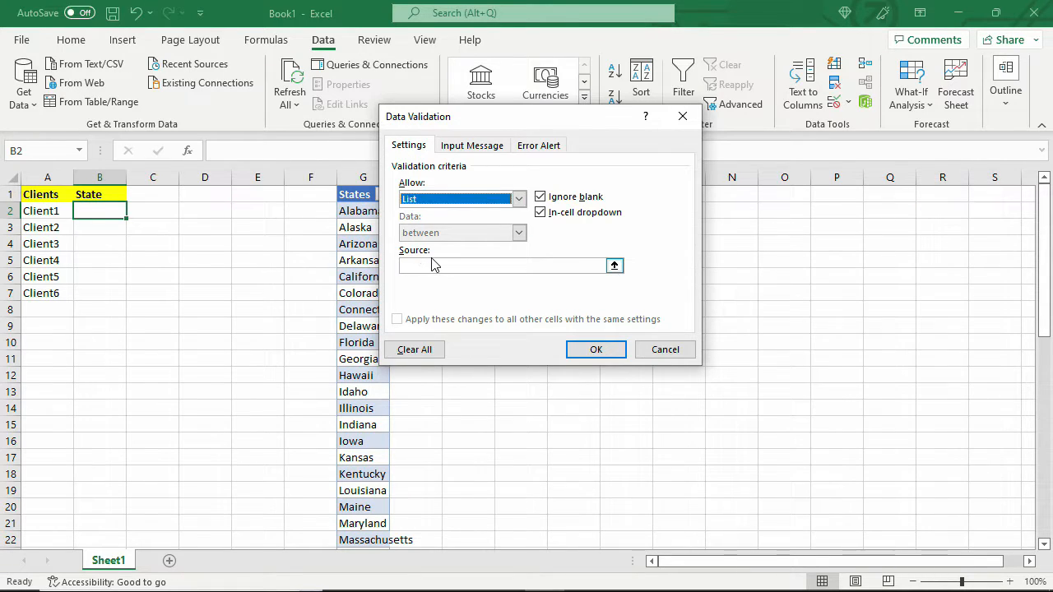
click(436, 264)
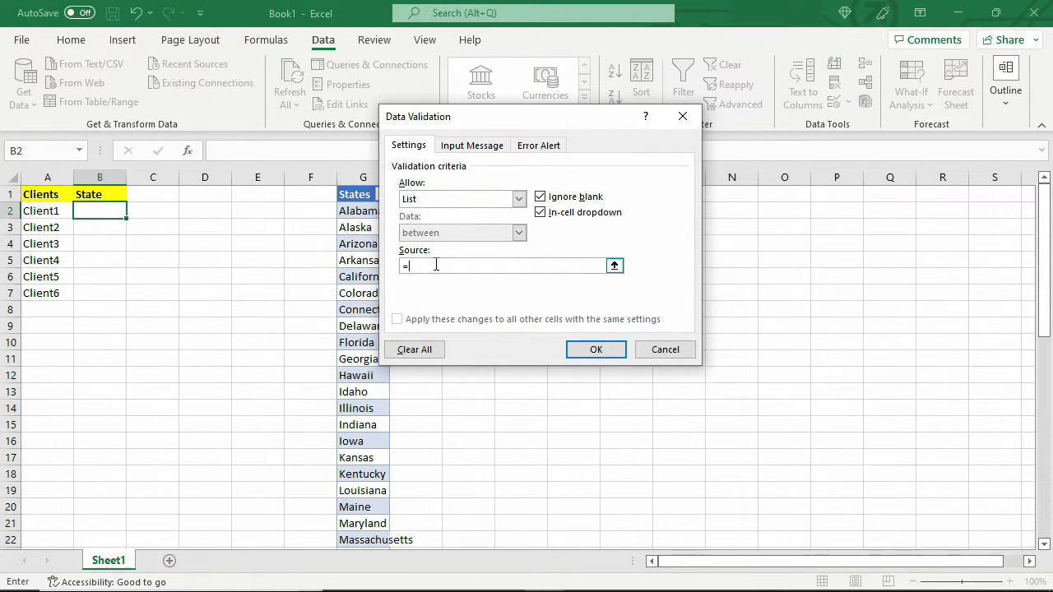
text(=Sa)
key(BackSpace)
text(tateRange)
click(597, 350)
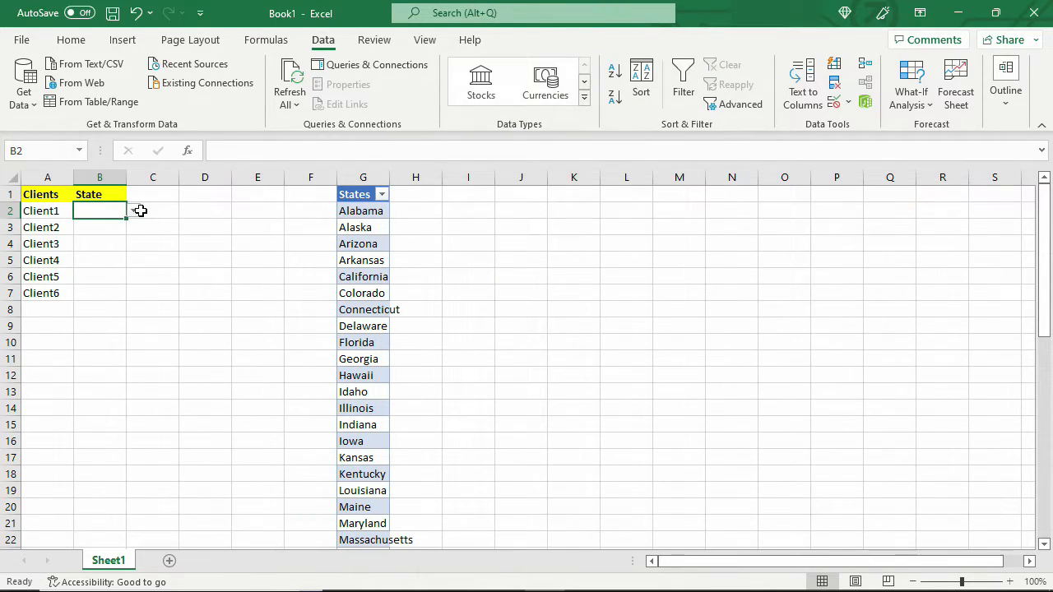
- Check the State dropdown in B2 by browsing its list through to the last state
click(137, 212)
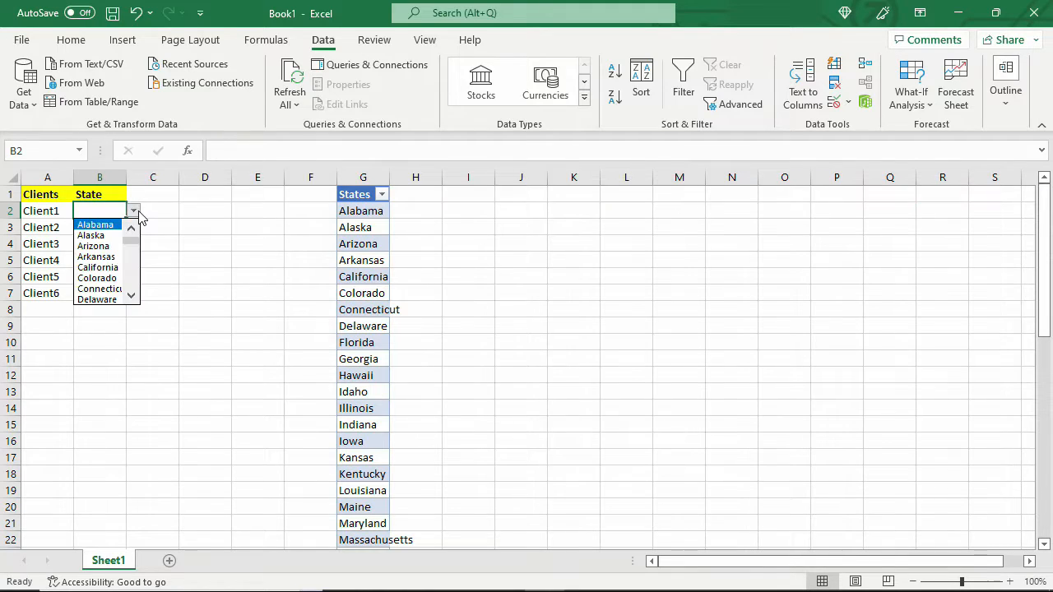
drag(133, 241, 133, 293)
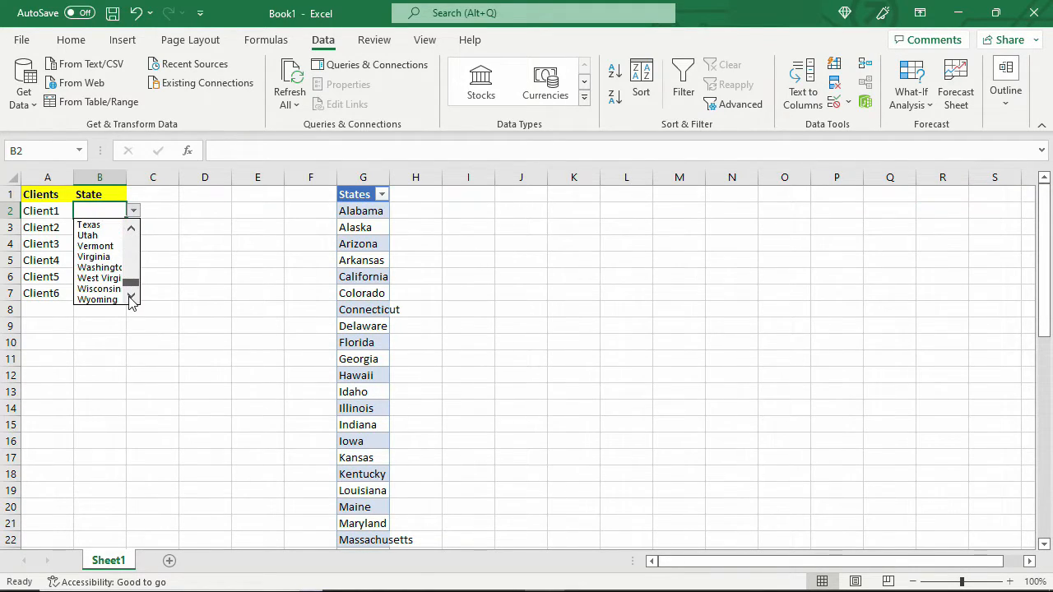
click(187, 281)
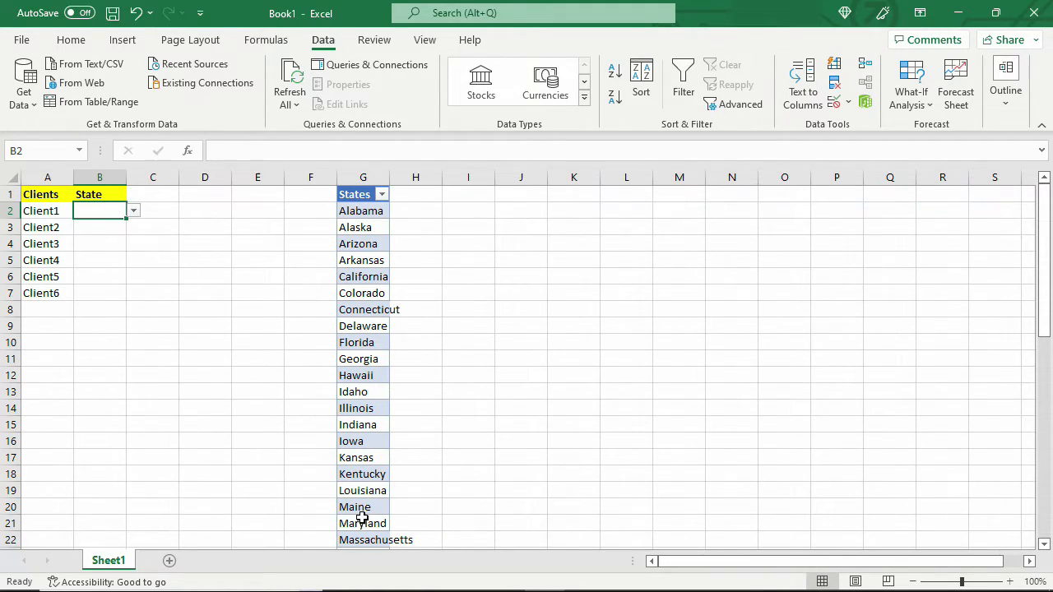
- Auto-fit the width of column G to the state names
click(382, 178)
double_click(389, 177)
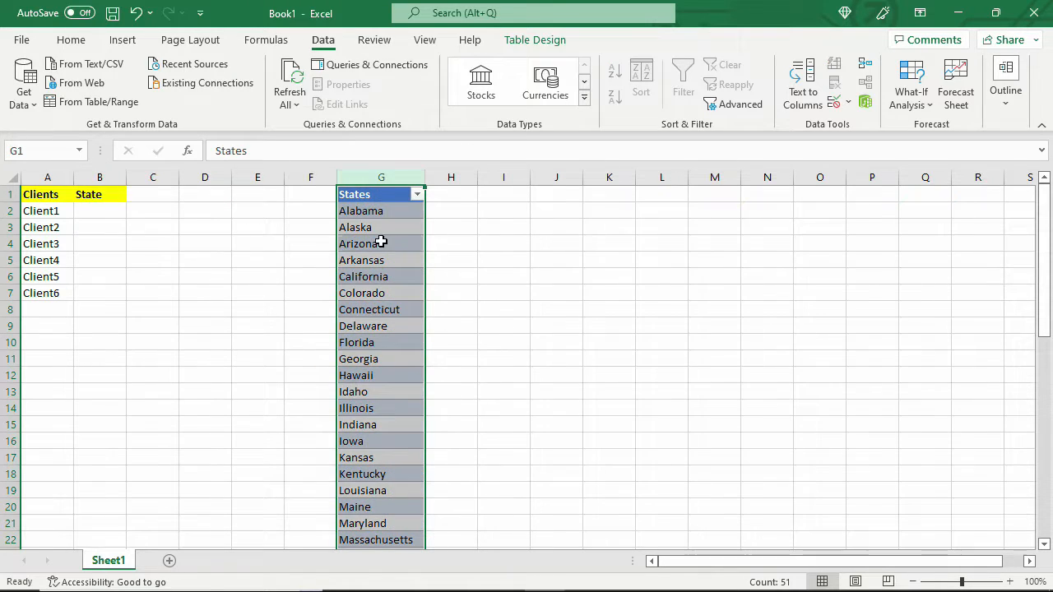
click(381, 242)
click(100, 212)
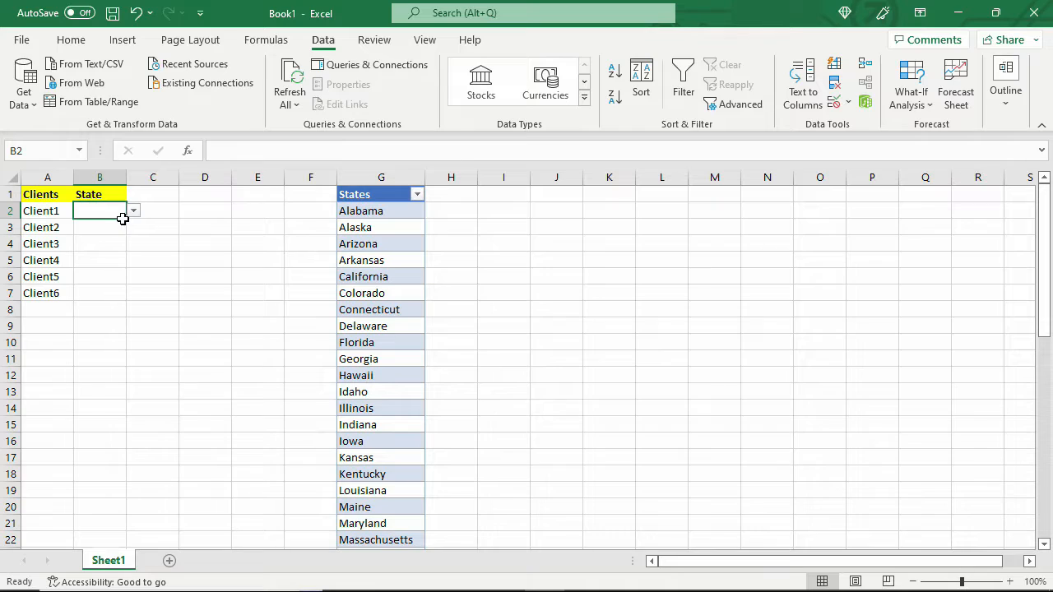
- Fill the State dropdown from B2 down through B7 and check that the client rows carry it
click(384, 178)
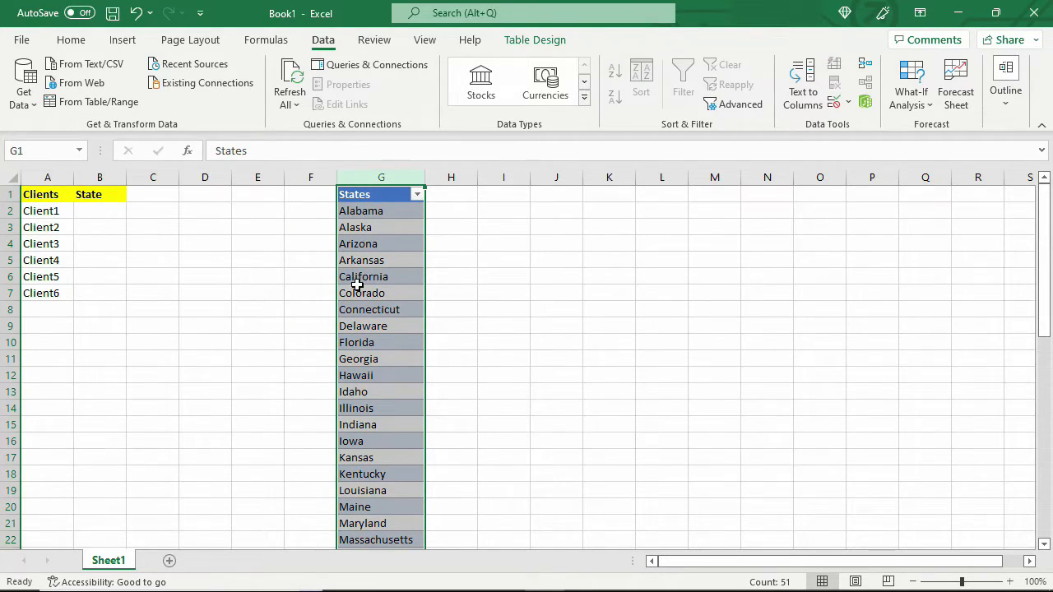
click(320, 209)
click(109, 213)
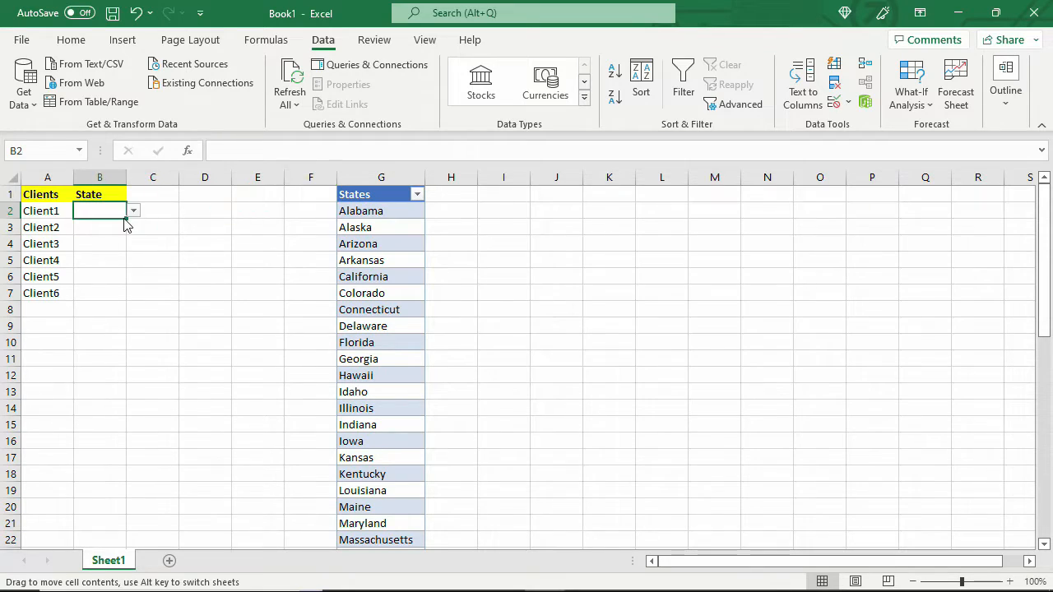
drag(126, 219, 120, 303)
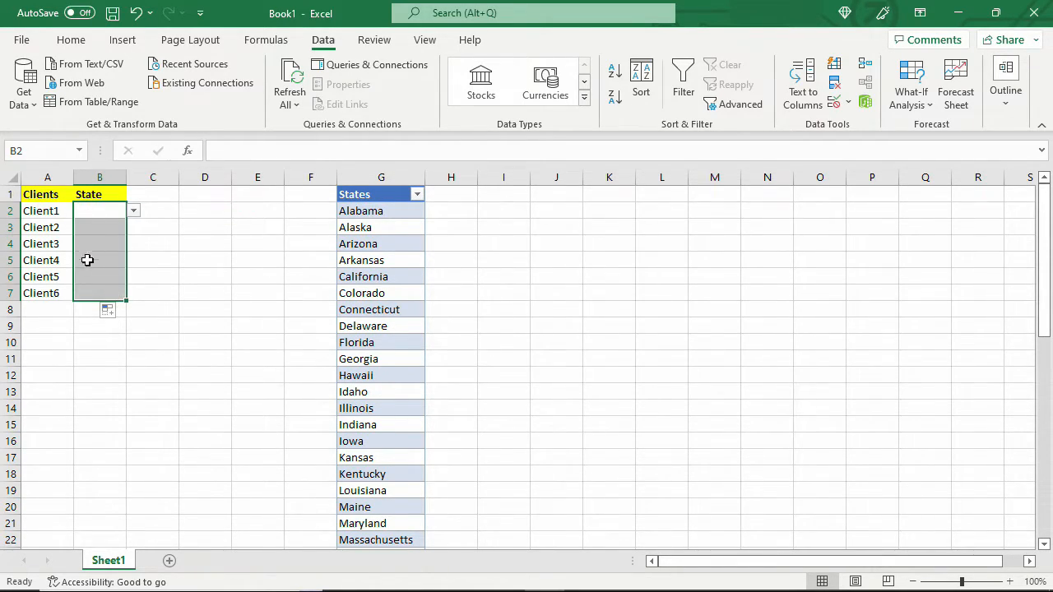
click(106, 289)
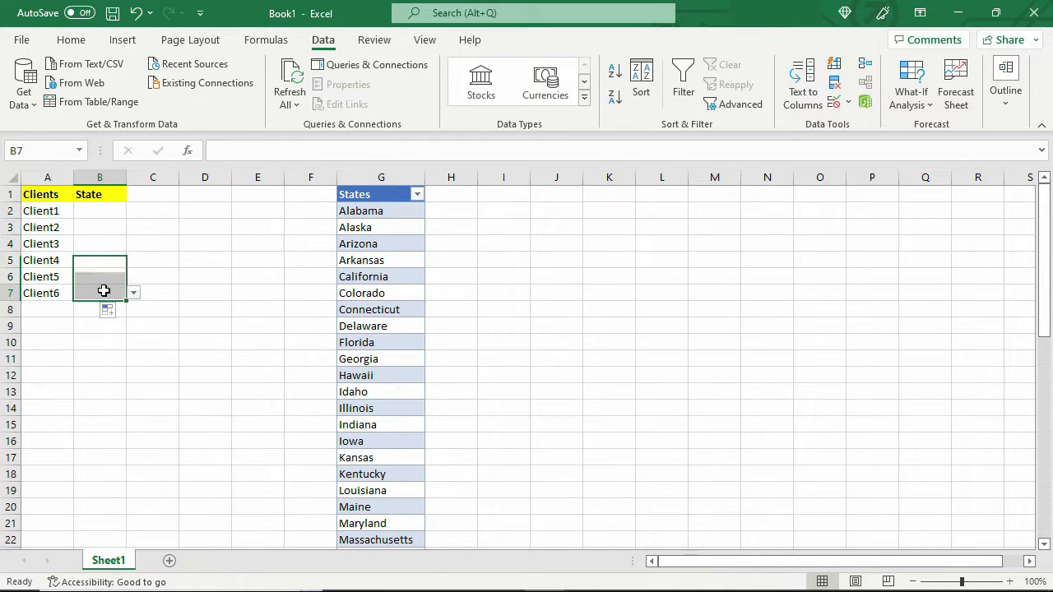
click(103, 236)
click(104, 211)
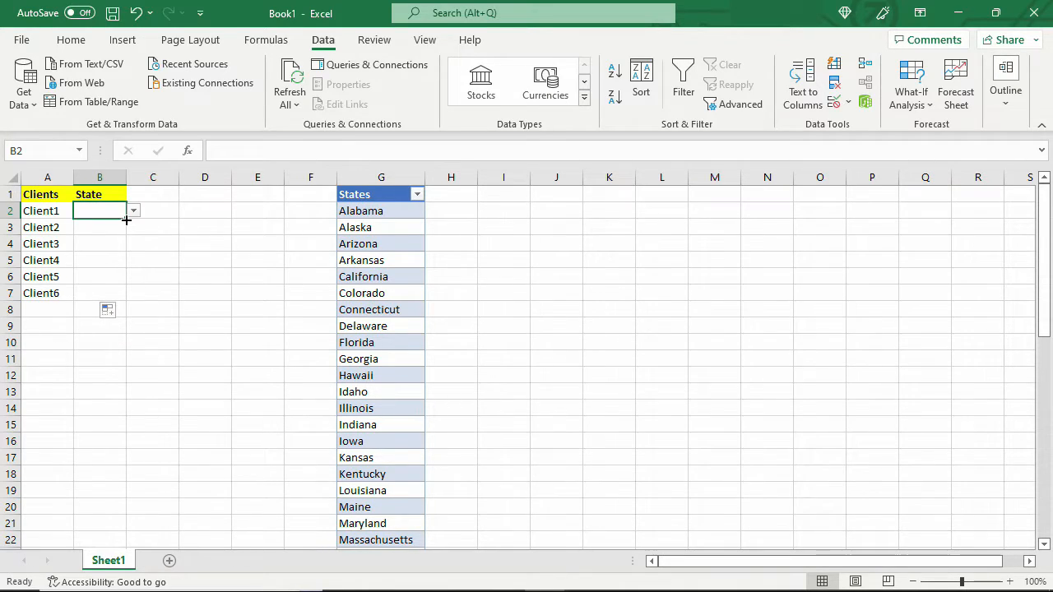
drag(126, 220, 121, 300)
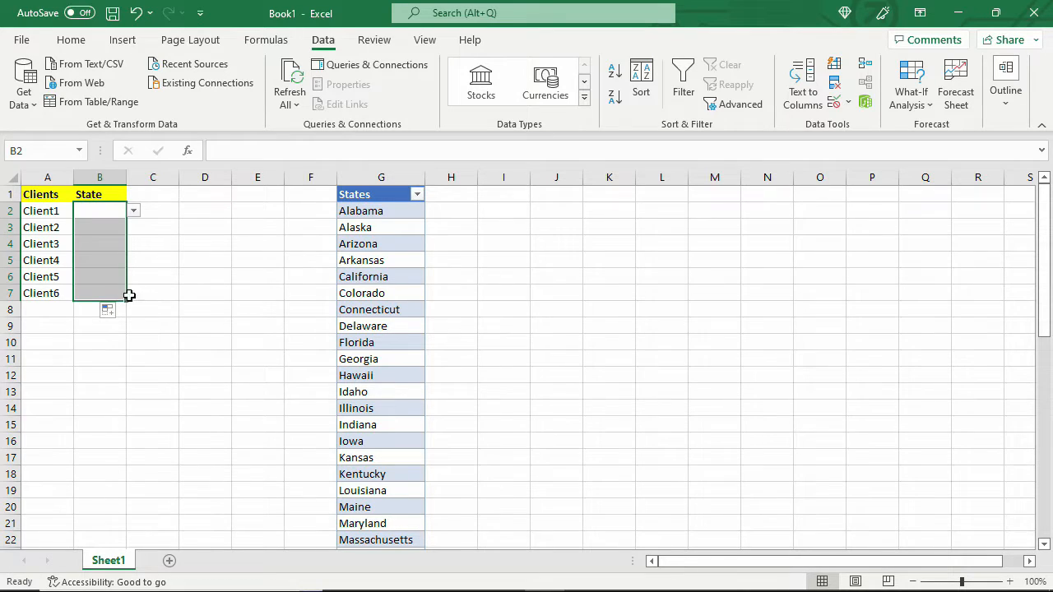
click(107, 294)
click(96, 274)
click(96, 265)
click(96, 245)
click(96, 225)
- Cut the States table column from column G and paste it into column A of a new sheet
click(375, 177)
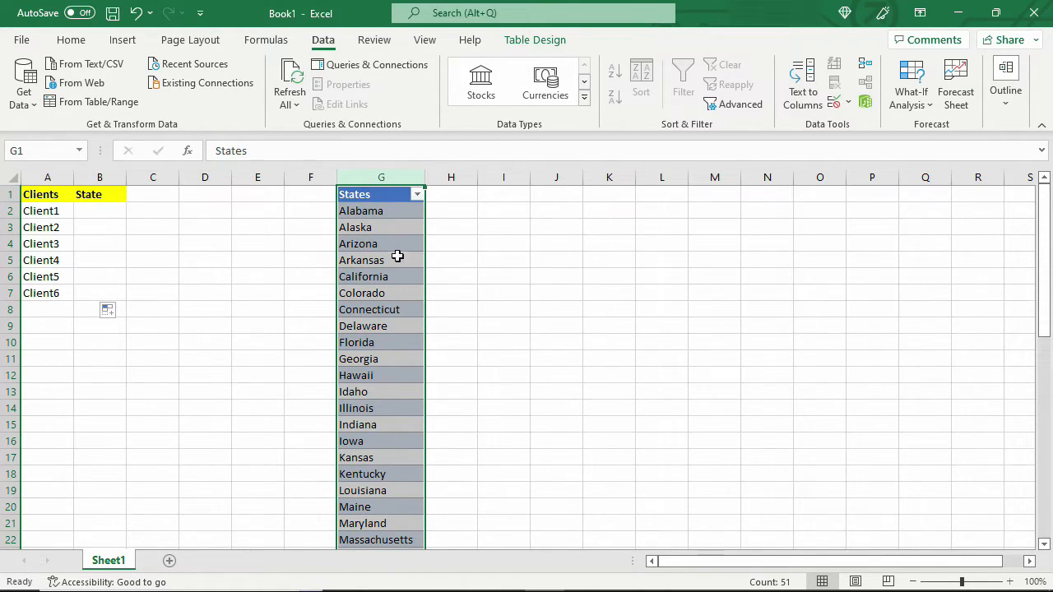
right_click(368, 171)
click(407, 215)
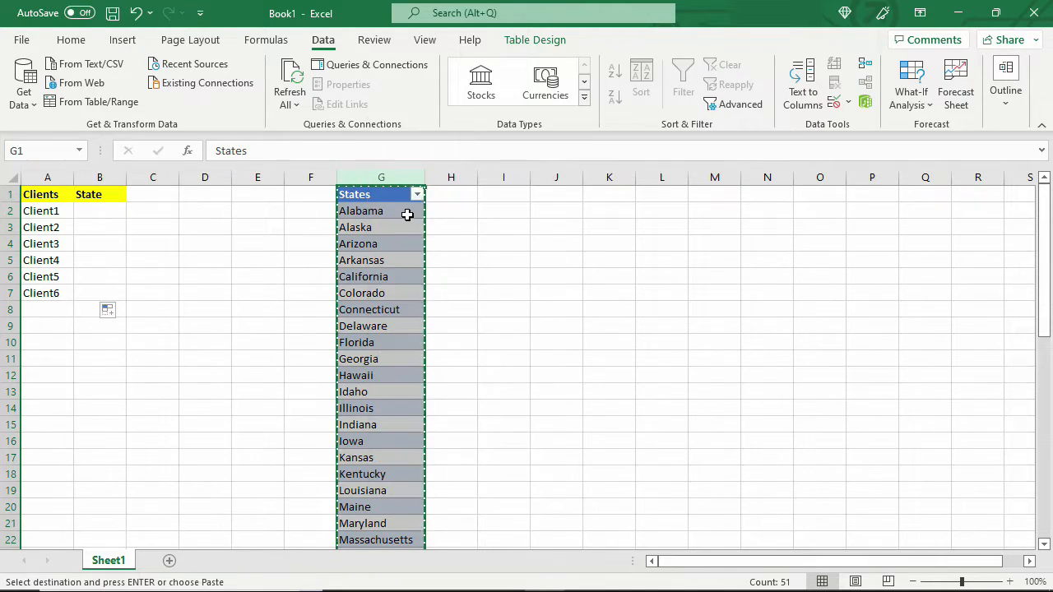
click(169, 561)
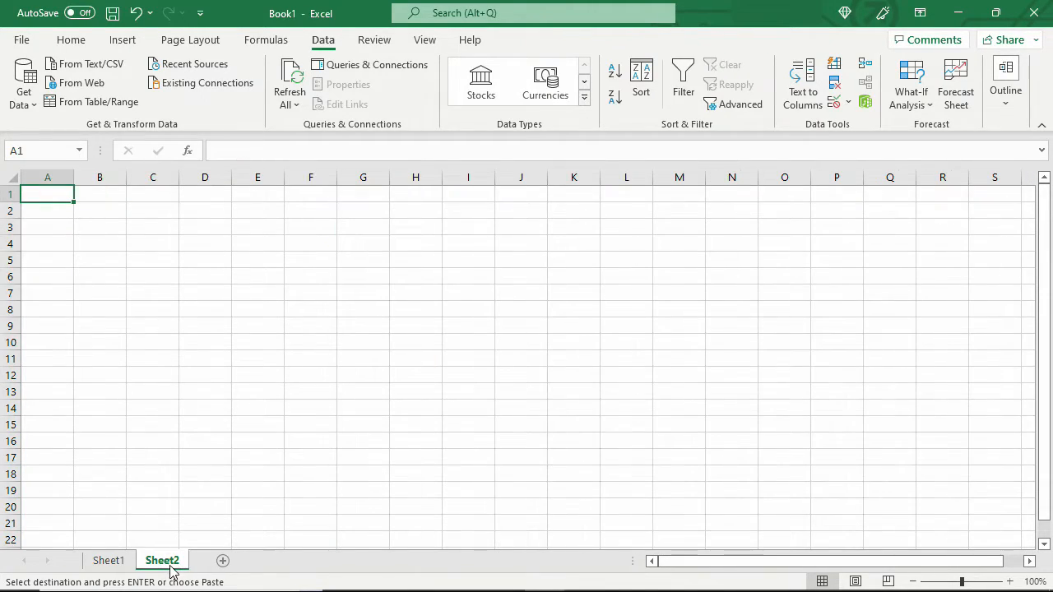
click(49, 178)
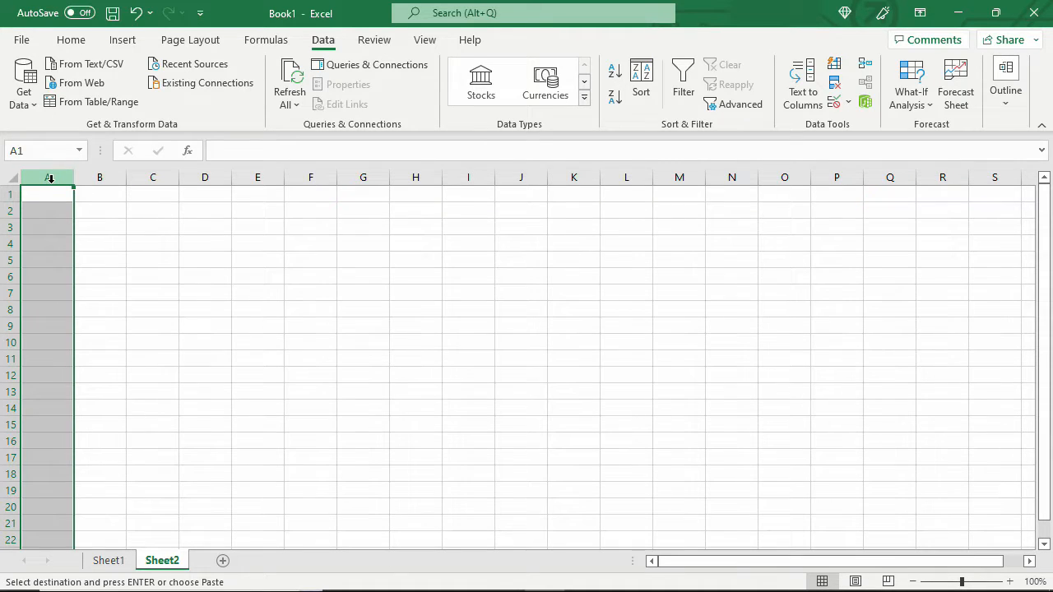
right_click(49, 177)
click(107, 345)
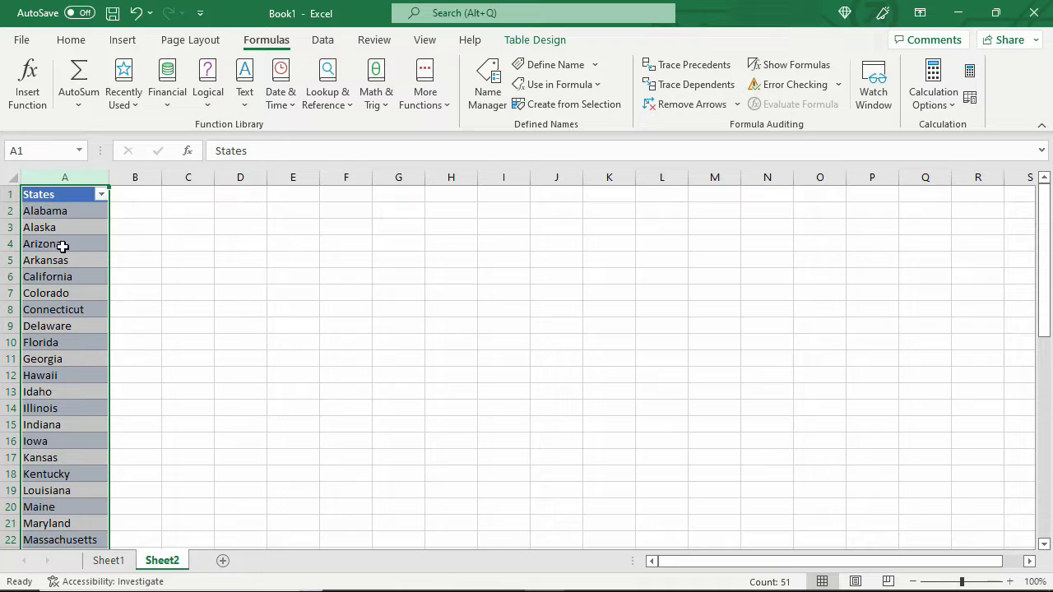
- Check in the Name Manager what StateRange and Table1 refer to after the table's move
click(62, 464)
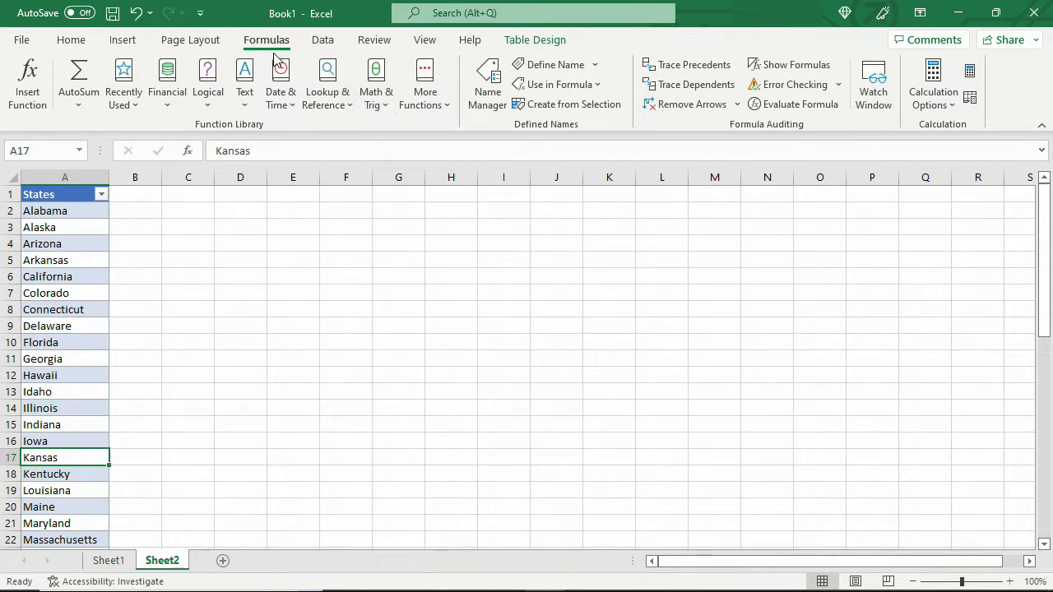
click(487, 82)
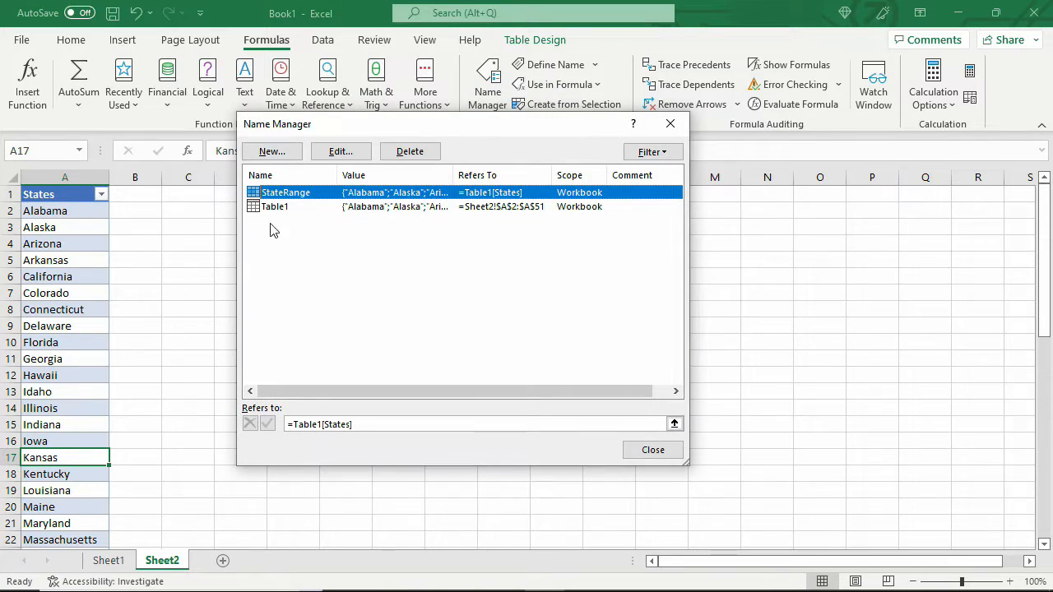
click(665, 131)
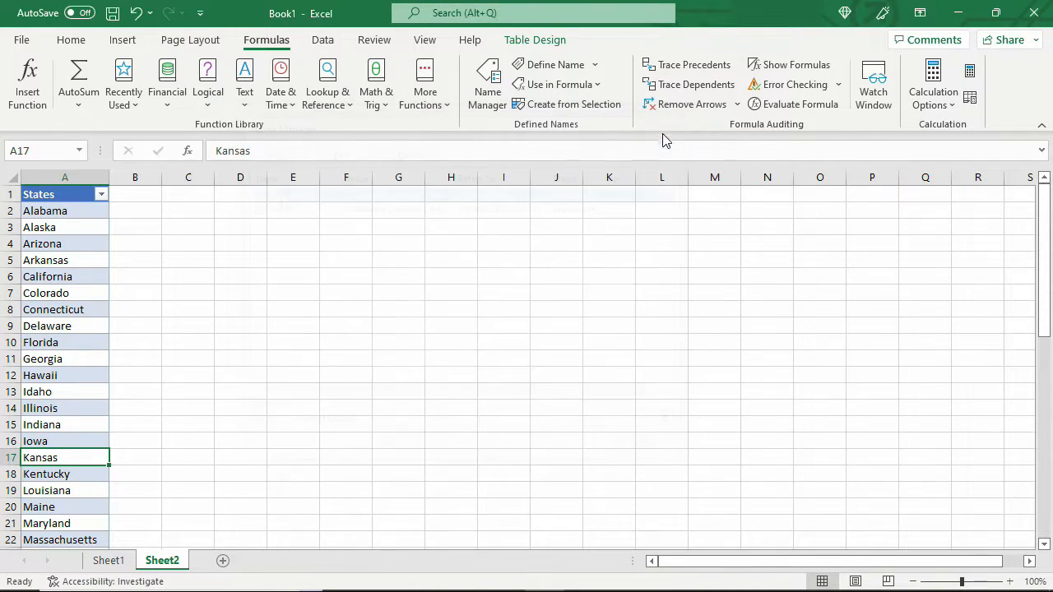
- Rename the new sheet holding the States table as Tables
right_click(153, 562)
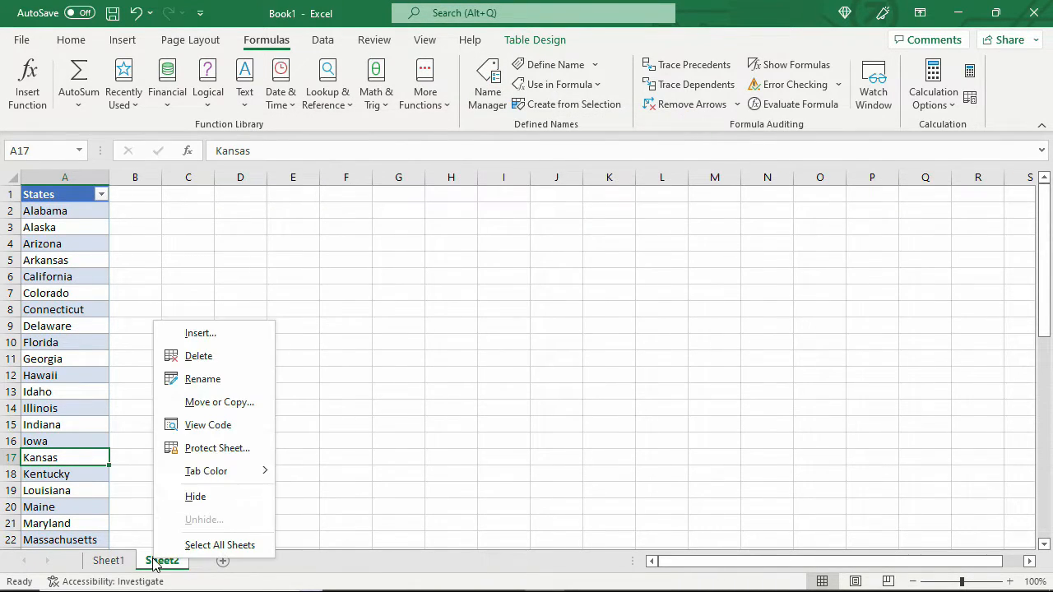
click(203, 379)
text(Tables)
key(Return)
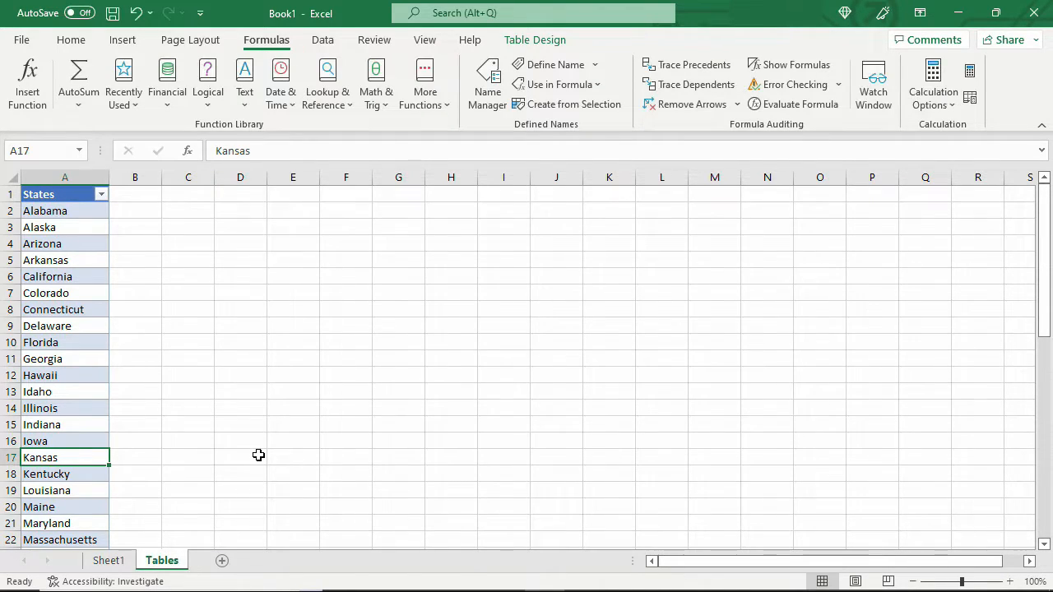
click(359, 208)
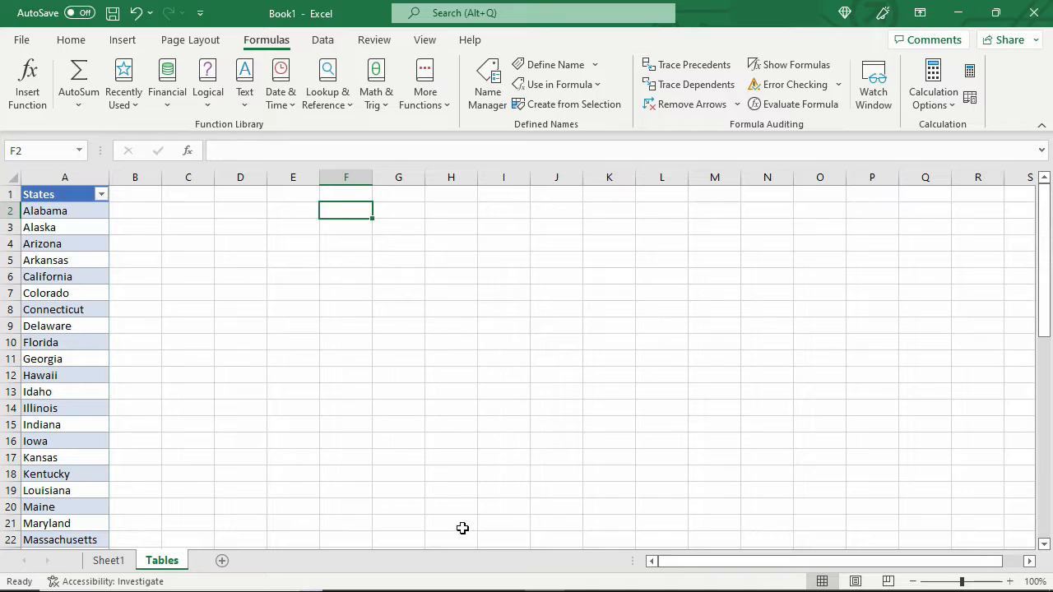
- Rename the client list sheet, Sheet1, as Data
click(107, 560)
click(102, 215)
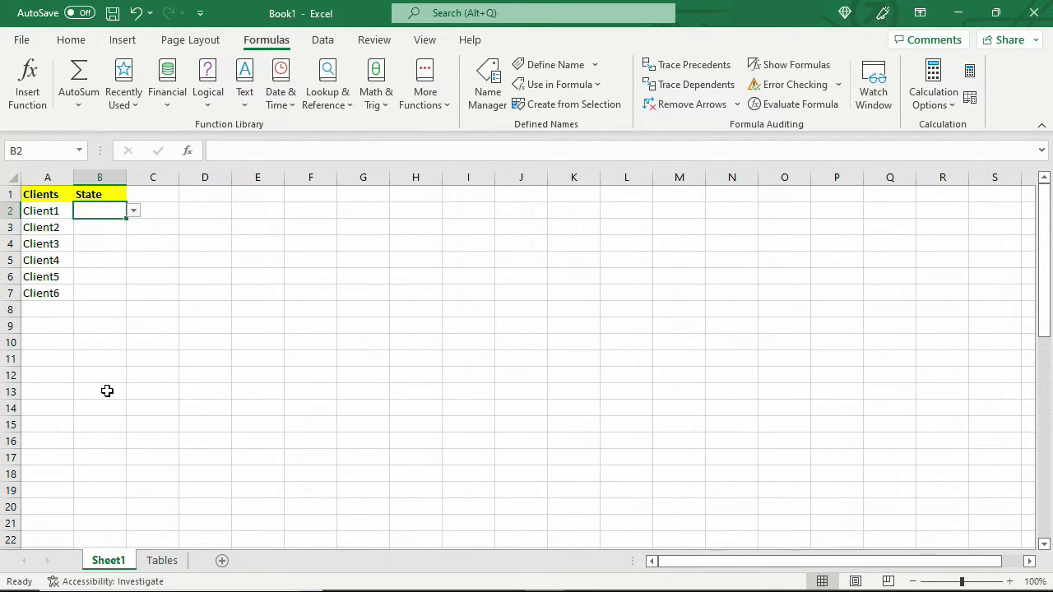
right_click(111, 561)
click(148, 387)
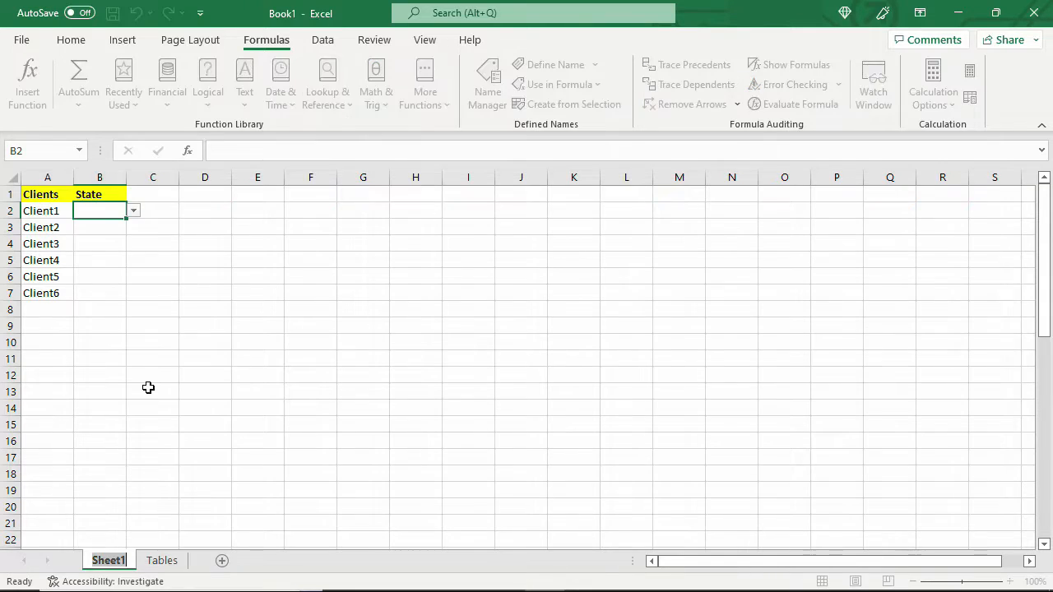
text(Data)
key(Return)
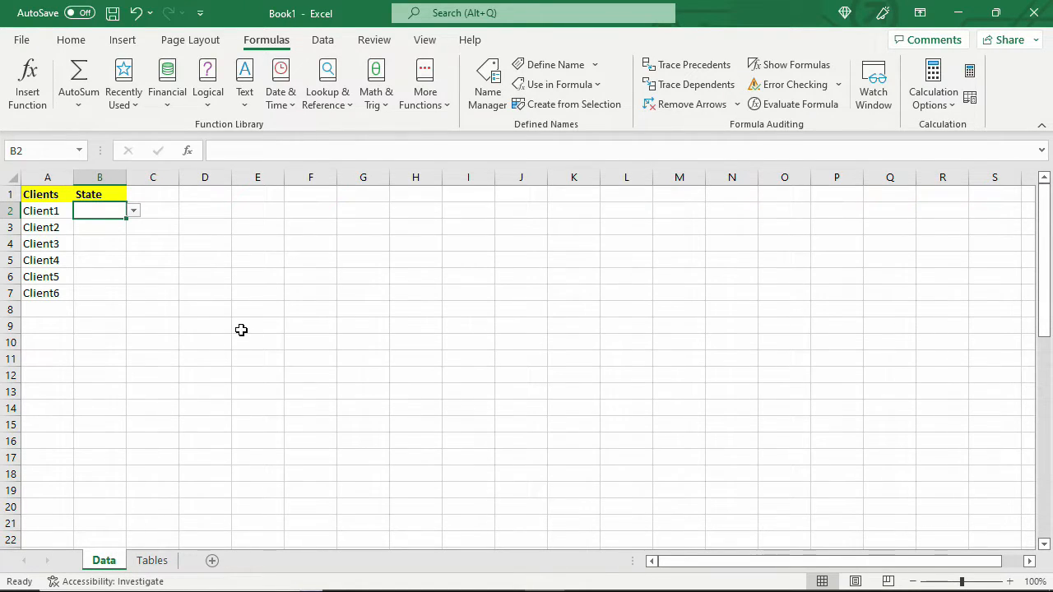
- Choose Alaska for Client1, Colorado for Client2 and Delaware for Client3 from the State dropdowns
click(133, 212)
click(98, 234)
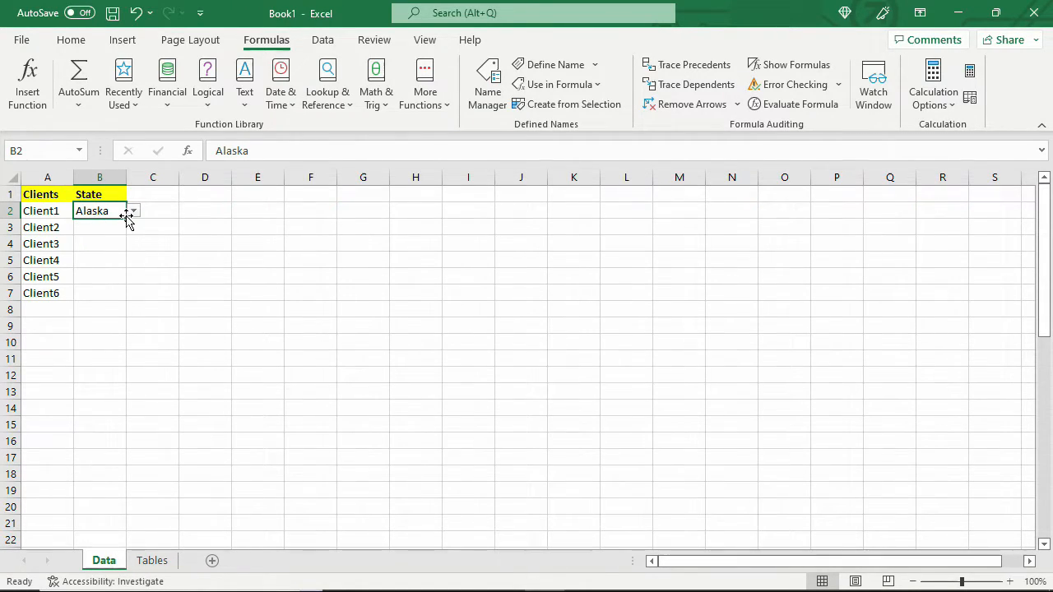
click(113, 227)
click(132, 228)
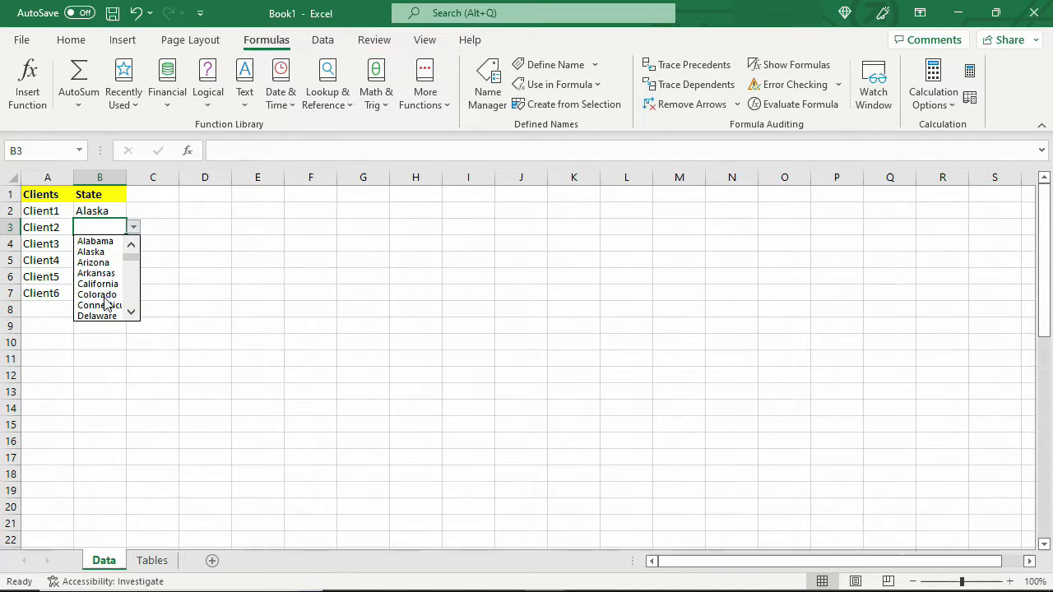
click(99, 294)
click(119, 245)
click(133, 244)
click(97, 331)
- Choose Arizona for Client4 and Alaska for both Client5 and Client6 from the State dropdowns
click(119, 261)
click(132, 260)
click(93, 295)
click(95, 282)
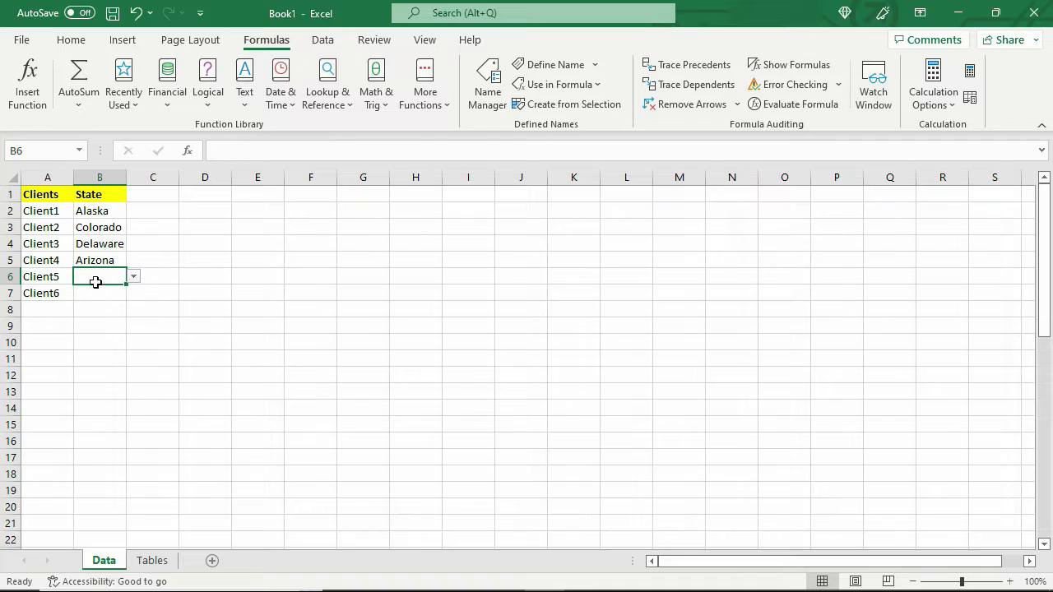
click(132, 278)
click(93, 301)
click(120, 293)
click(133, 294)
click(96, 311)
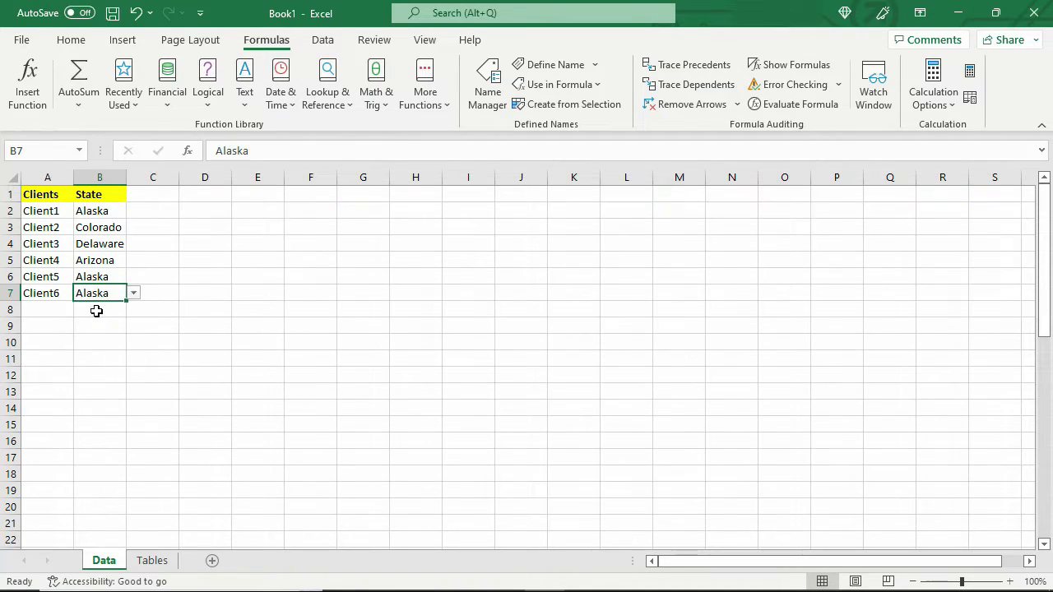
click(103, 211)
click(152, 260)
click(164, 301)
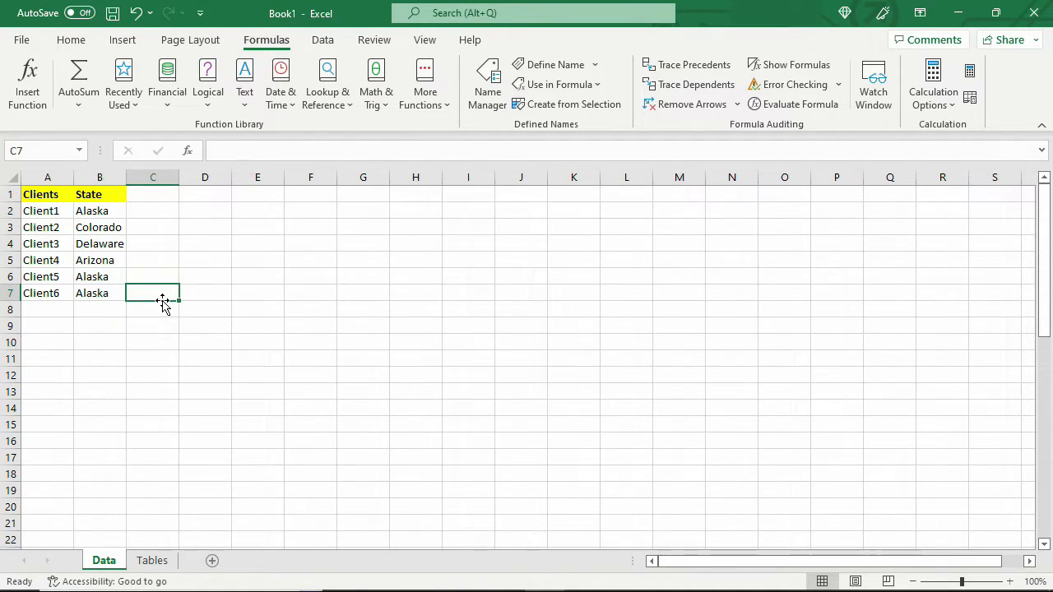
- Add the entry Other in A52 below Wyoming on the Tables sheet, and return to the Data sheet
click(152, 560)
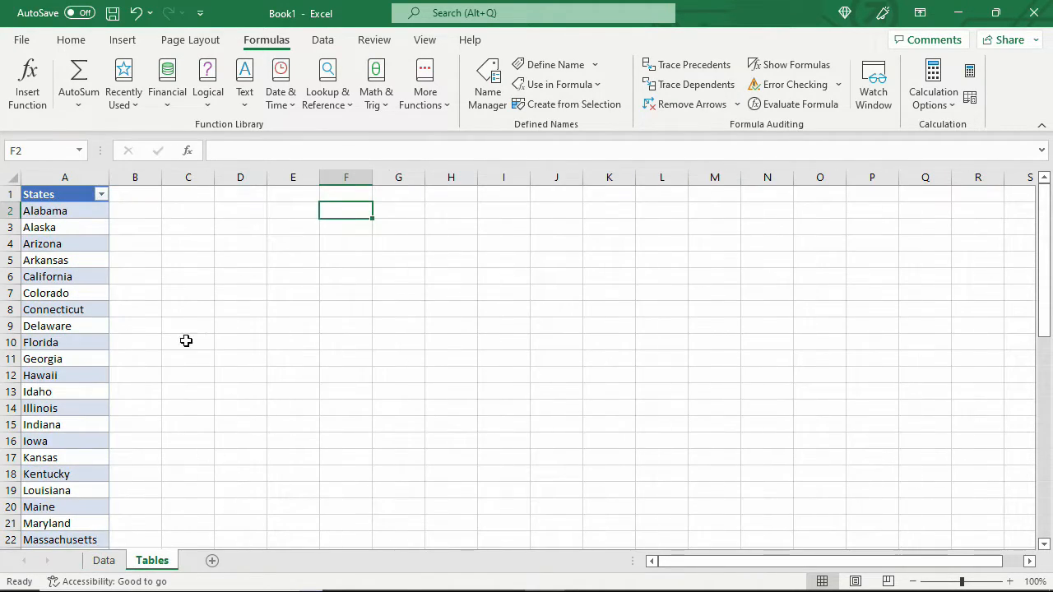
click(85, 219)
scroll(73, 293, down, 4)
scroll(66, 305, down, 9)
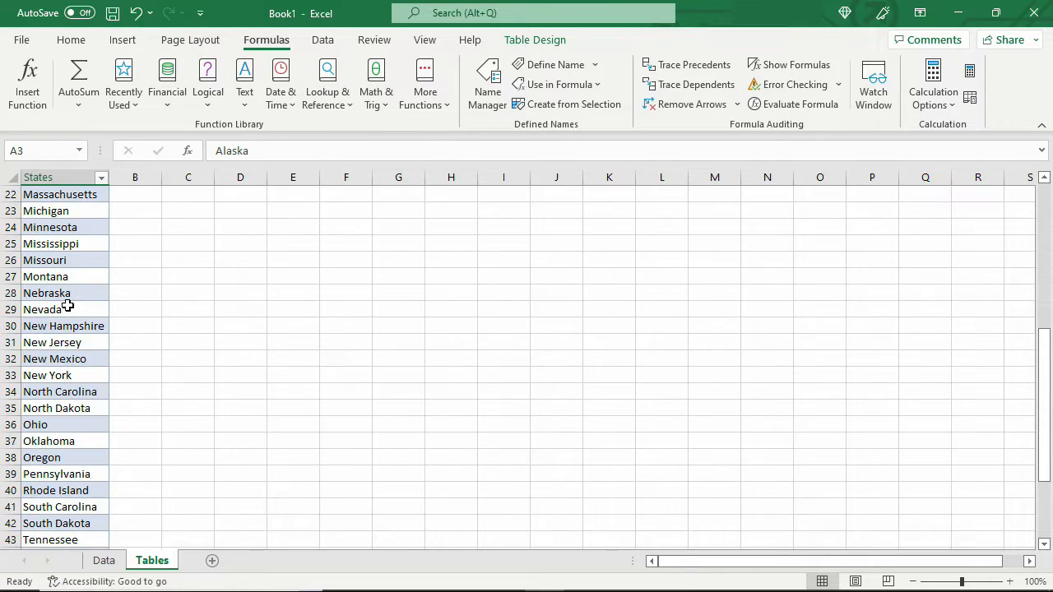
click(76, 395)
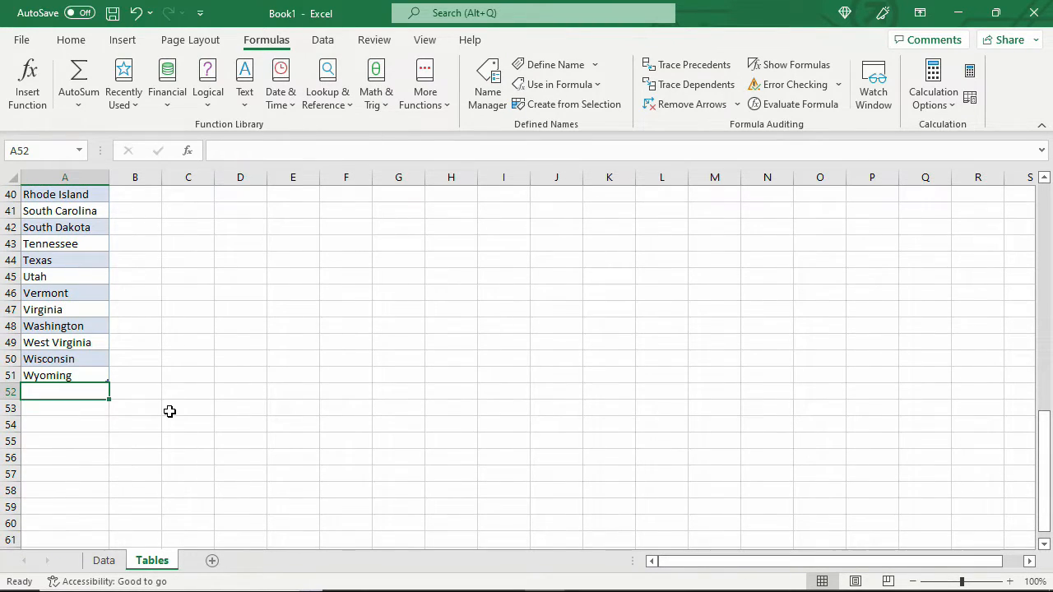
text(Other)
key(Return)
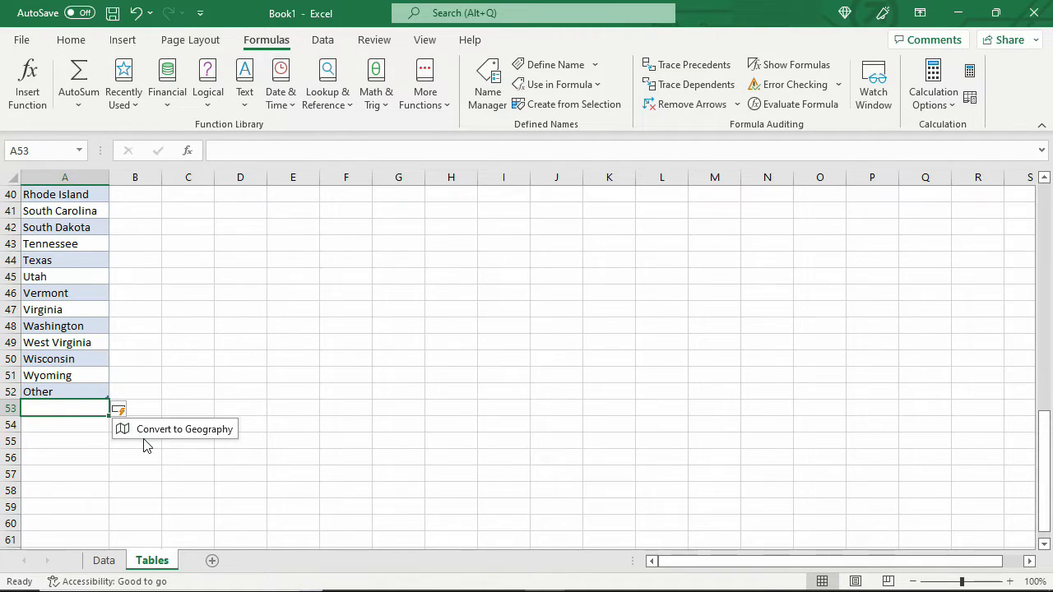
click(104, 560)
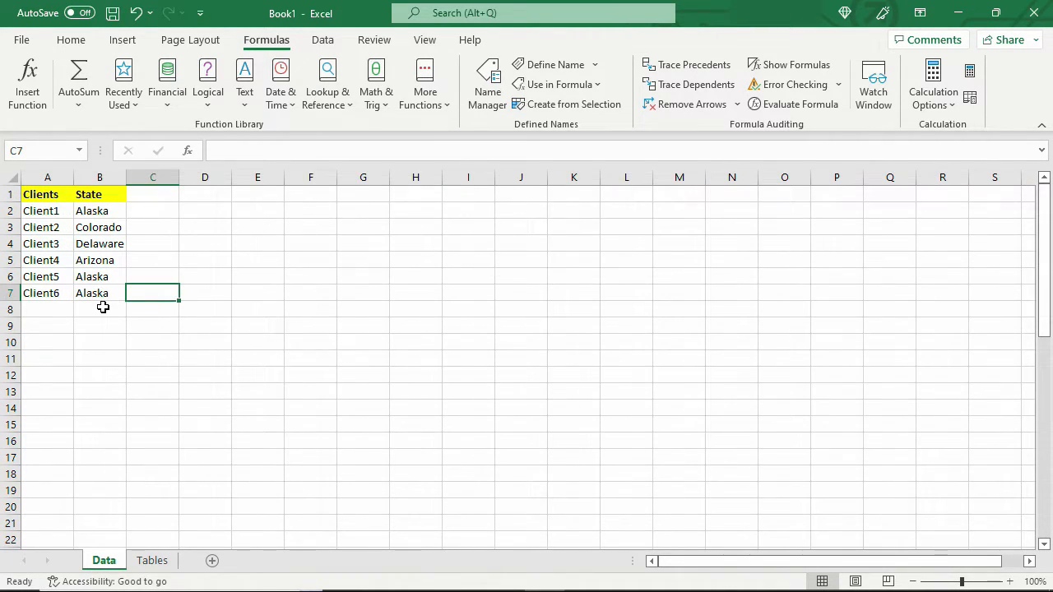
- Choose Other for Client6 from the State dropdown on the Data sheet
click(106, 293)
click(132, 292)
drag(131, 322, 132, 378)
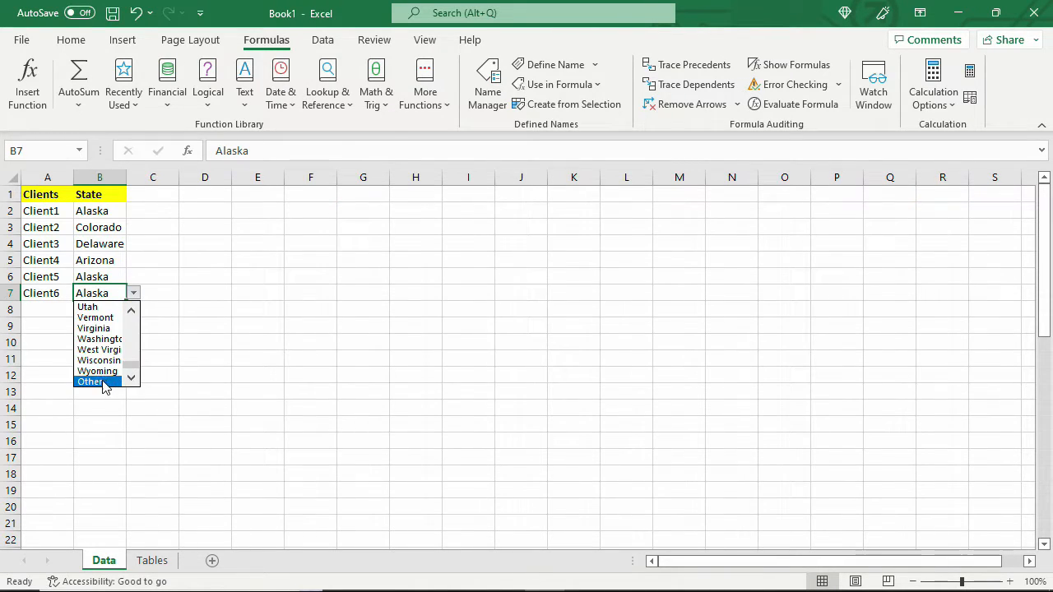
click(97, 382)
- Sort the States table on the Tables sheet from A to Z, and select the Other entry in the sorted list
click(152, 560)
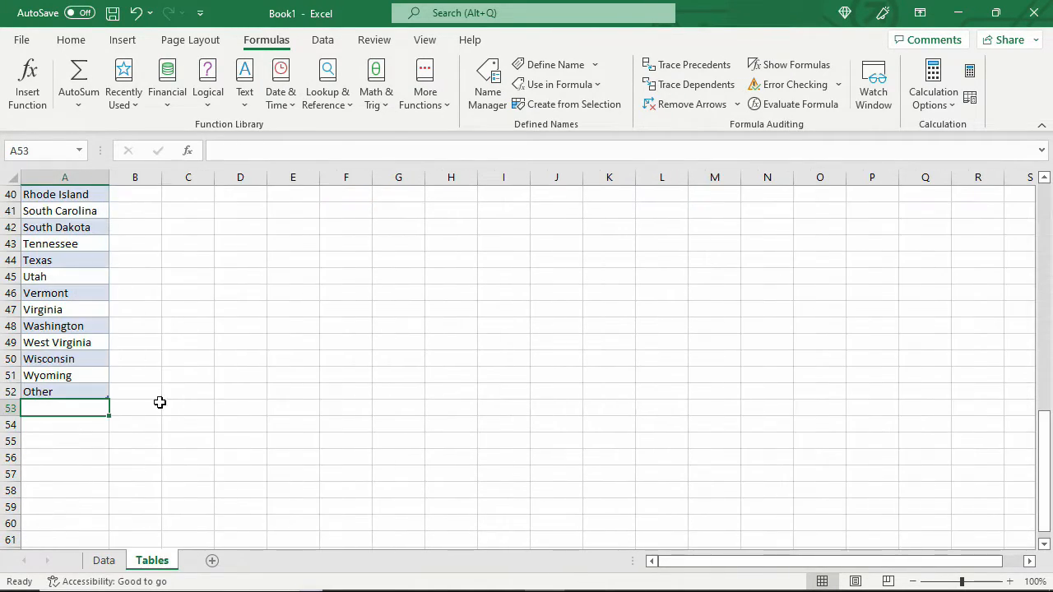
click(71, 225)
scroll(71, 219, up, 11)
scroll(71, 219, up, 2)
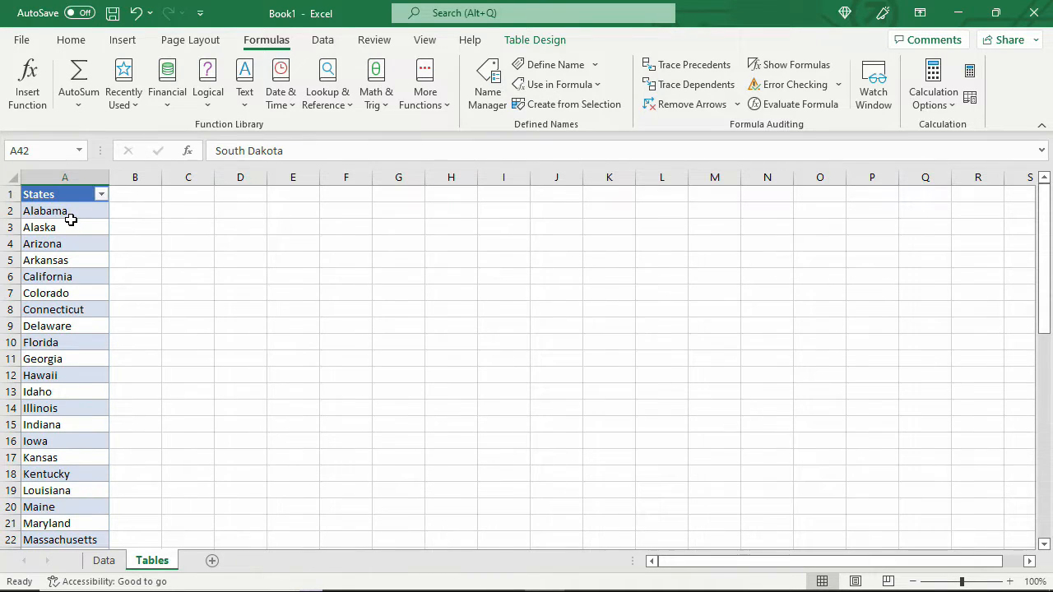
click(100, 195)
click(73, 210)
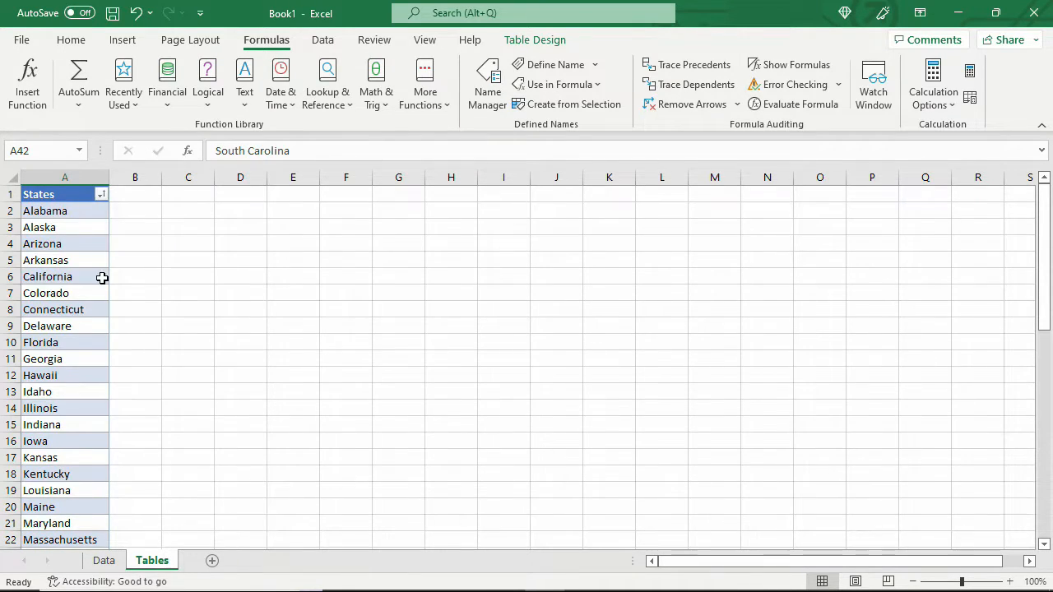
scroll(97, 339, down, 4)
scroll(90, 423, down, 4)
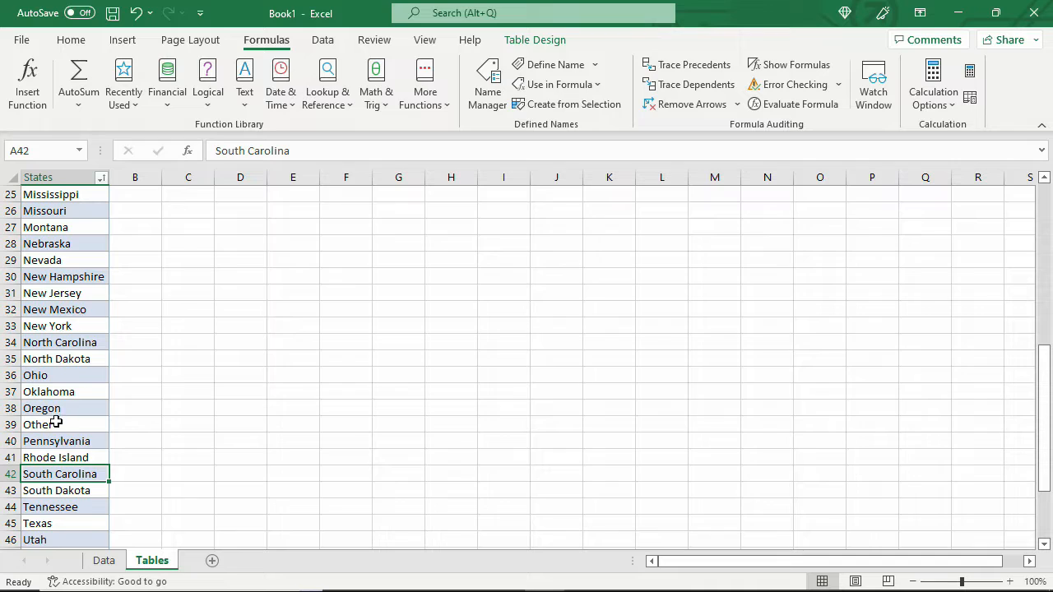
click(49, 426)
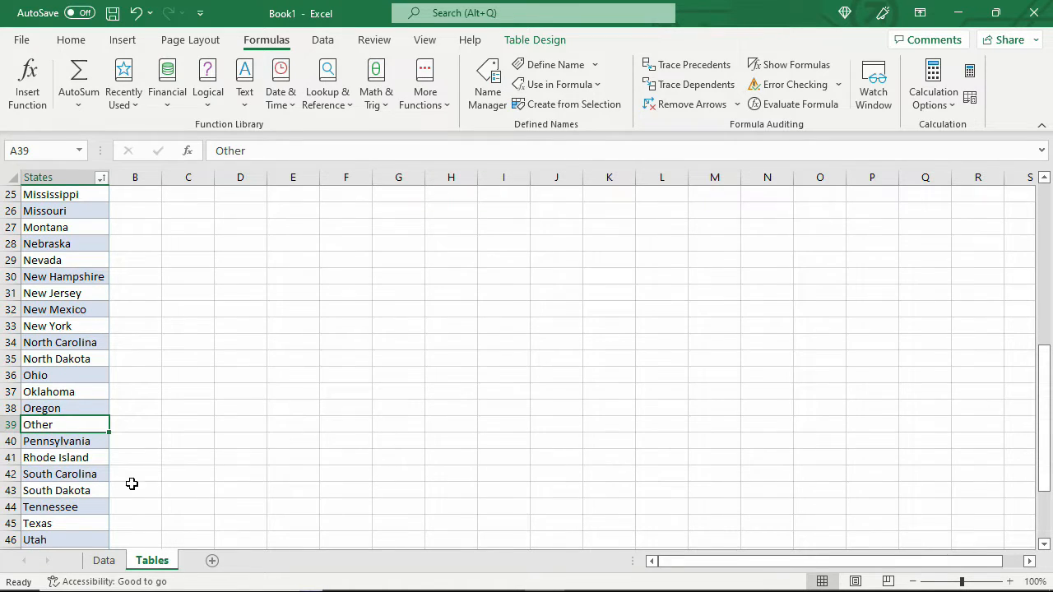
- Inspect the order of the entries around Other in Client6's State dropdown on the Data sheet, leaving the selection as it is
click(105, 561)
click(133, 292)
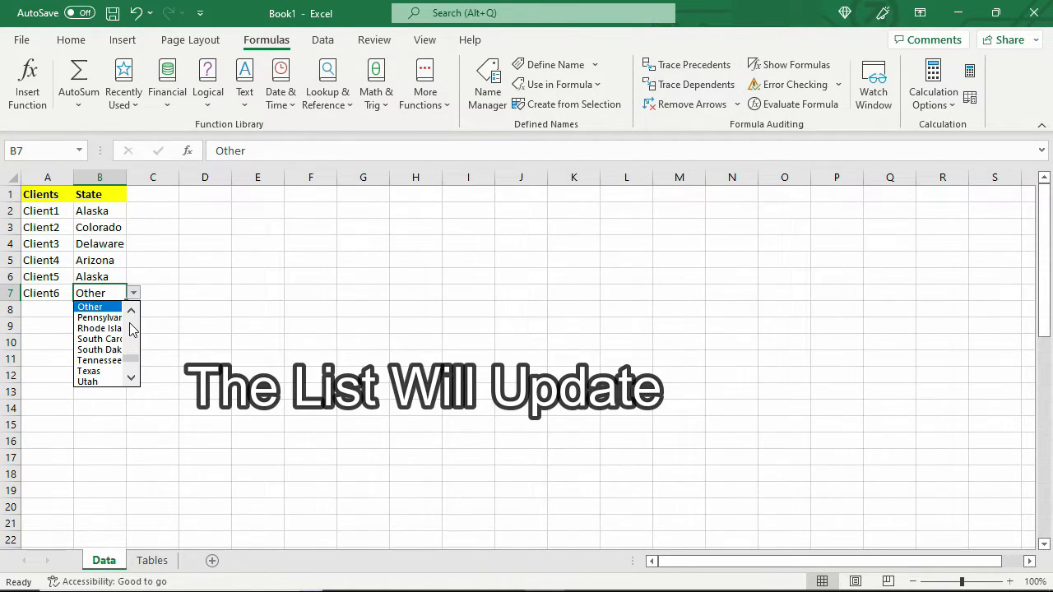
click(133, 314)
click(132, 314)
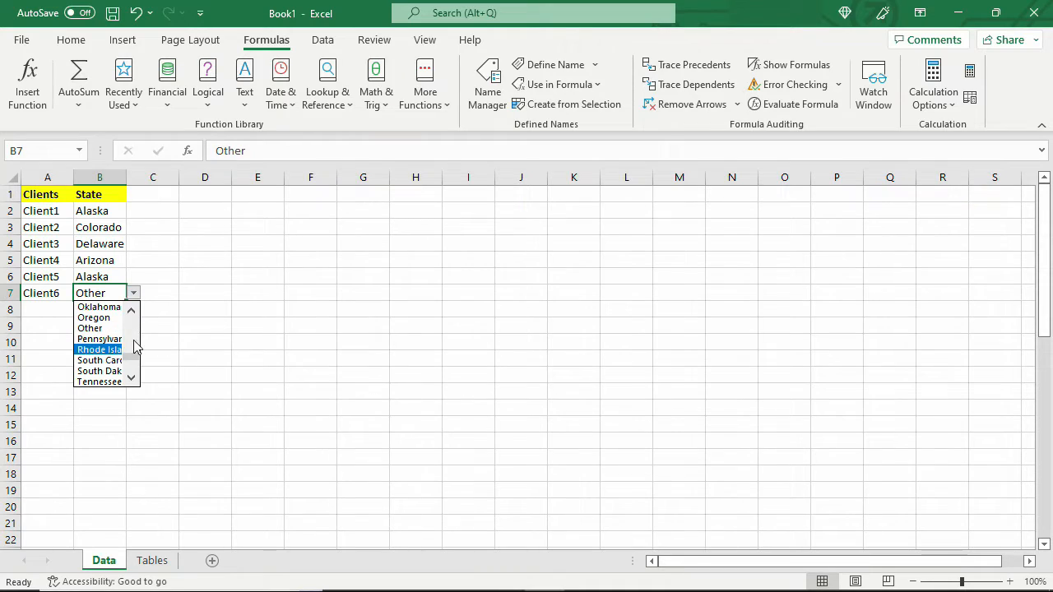
click(216, 456)
click(133, 295)
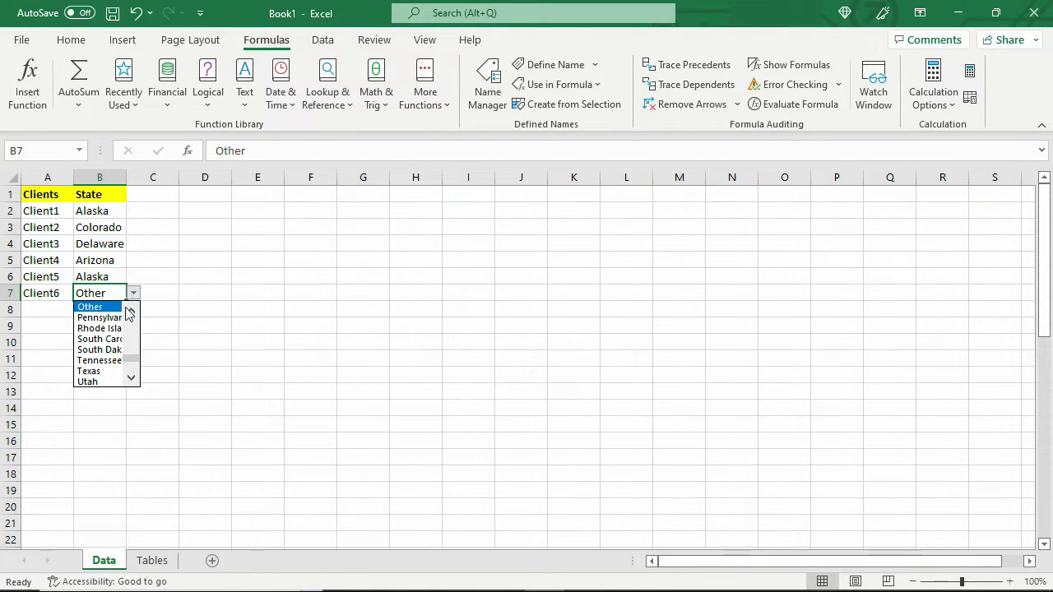
click(219, 361)
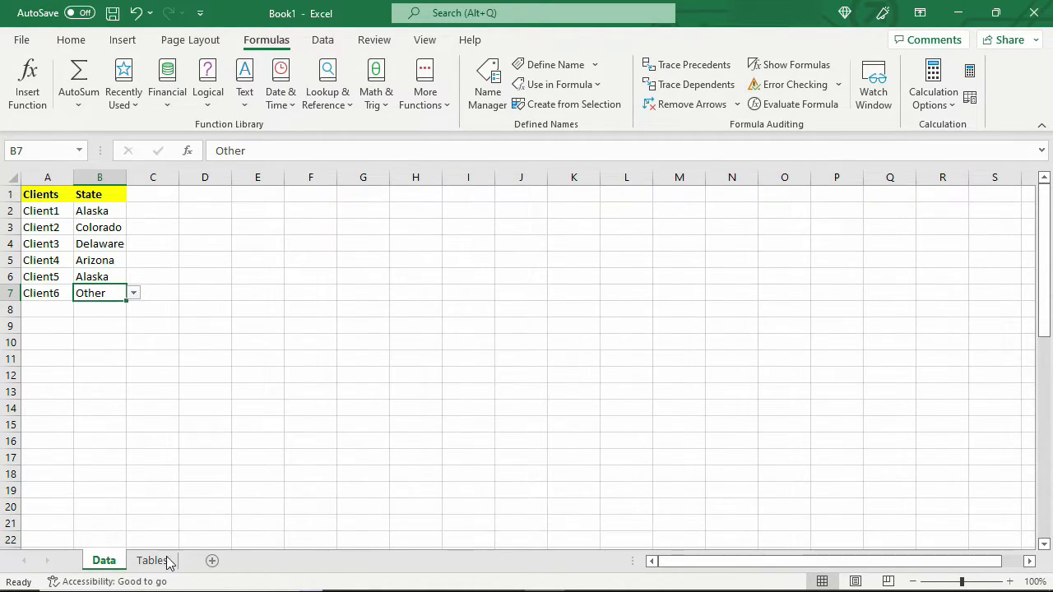
- Return to the Tables sheet and bring the beginning of the States table into view
click(152, 560)
click(63, 199)
scroll(63, 197, up, 8)
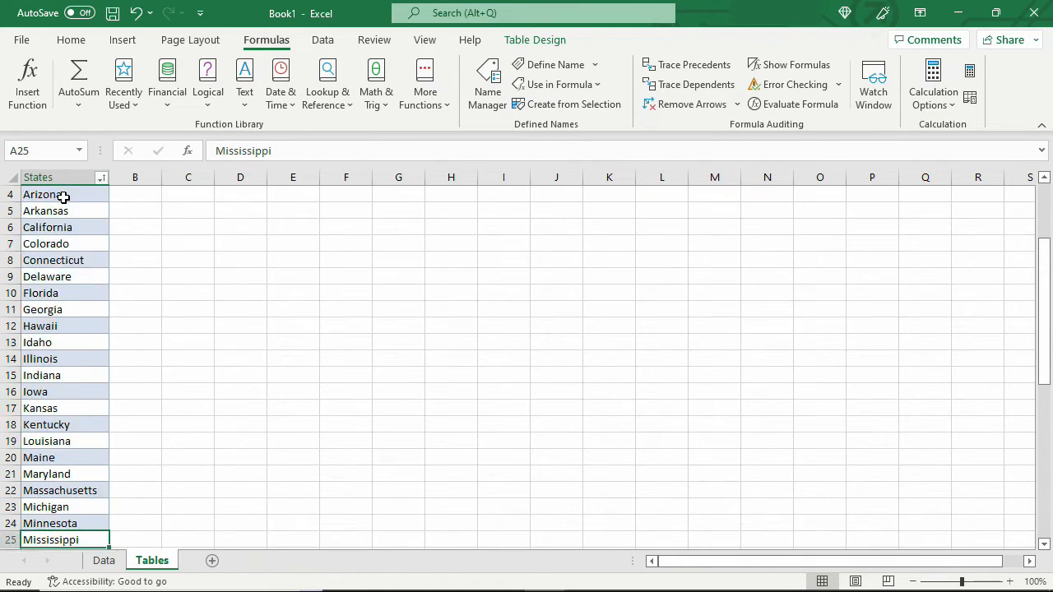